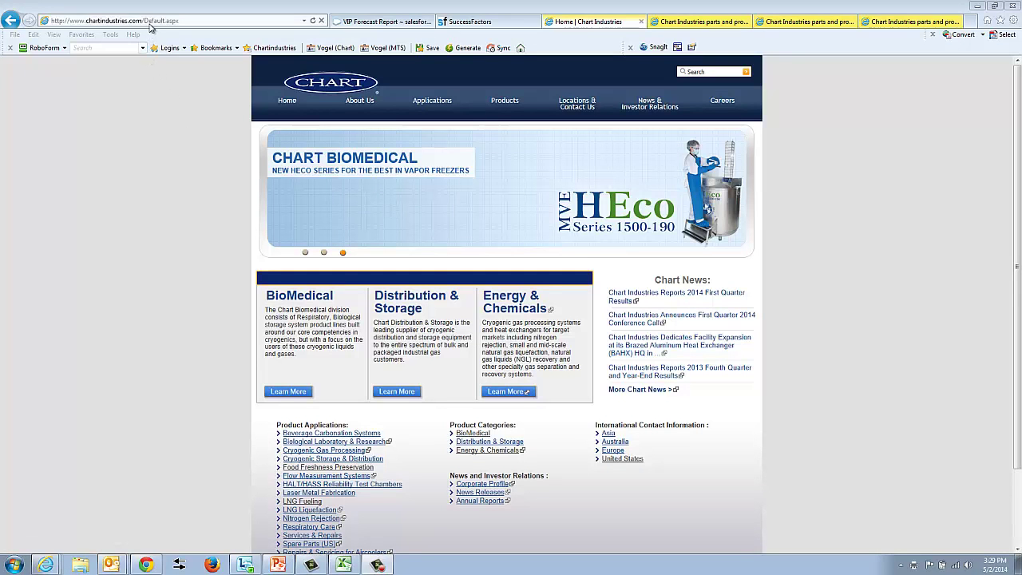
- Open the Chartparts site through the footer link of the Chart Industries home page
left_click(152, 21)
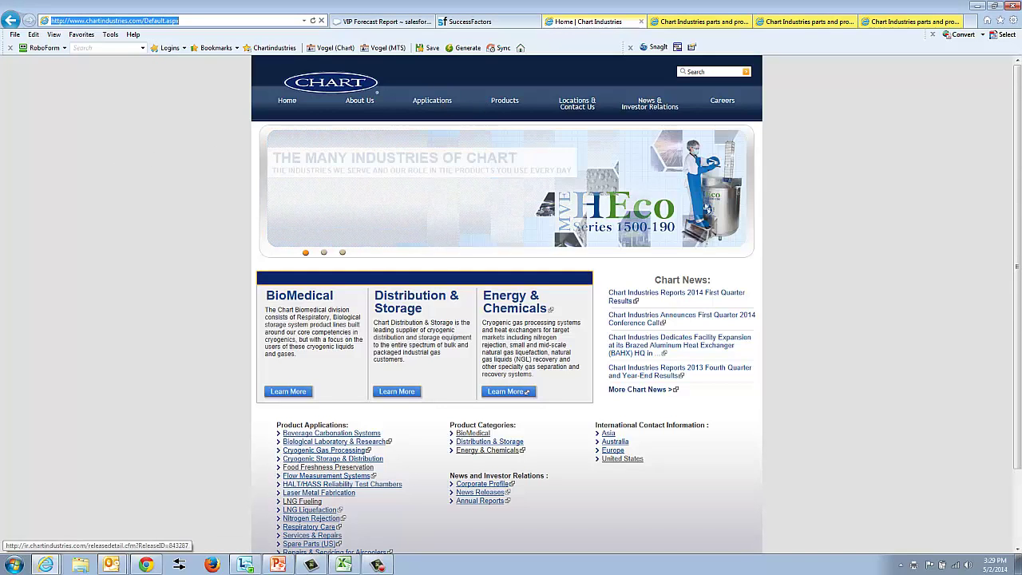
scroll(1020, 302, "down", 2)
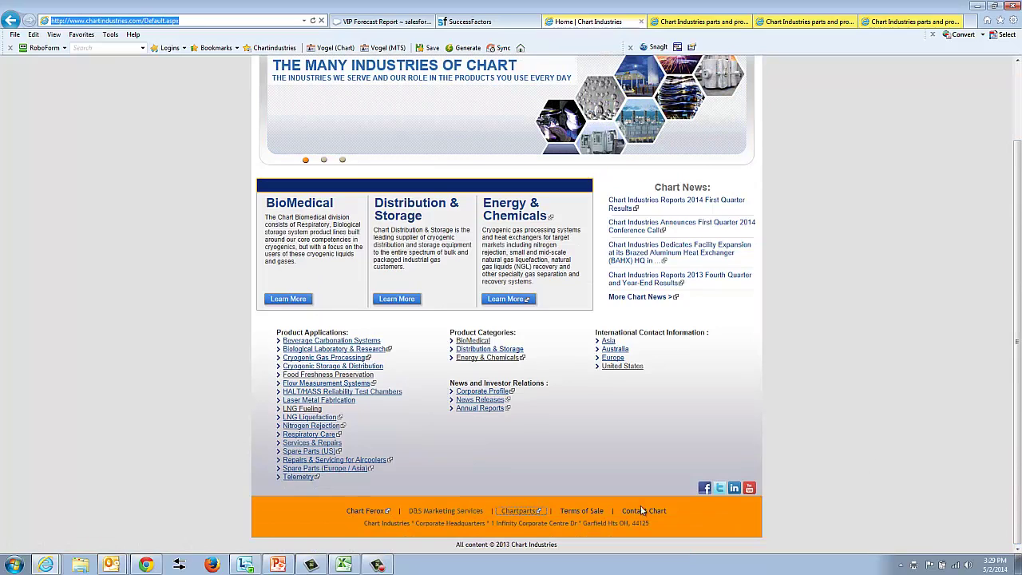
left_click(521, 511)
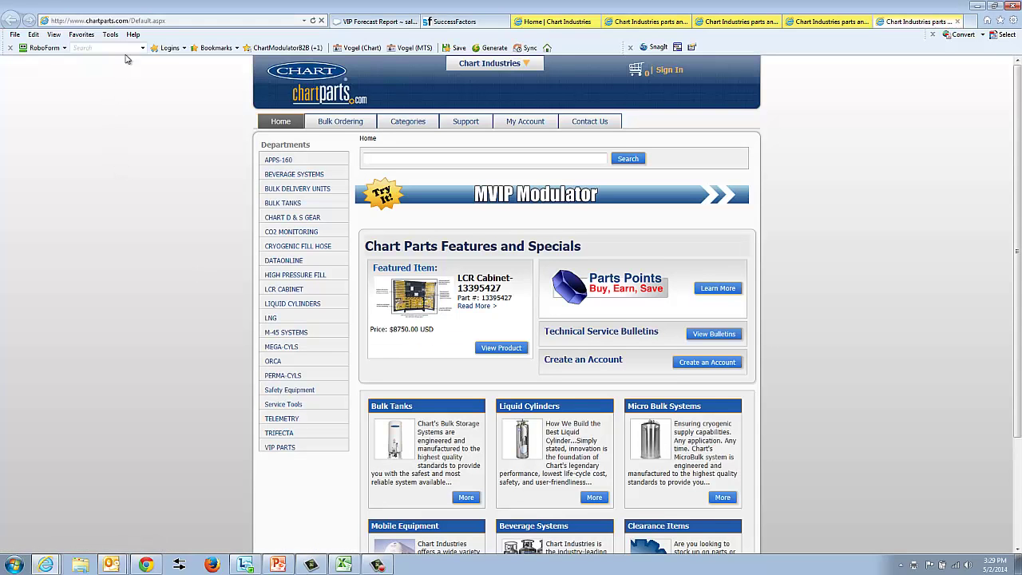
left_click(132, 23)
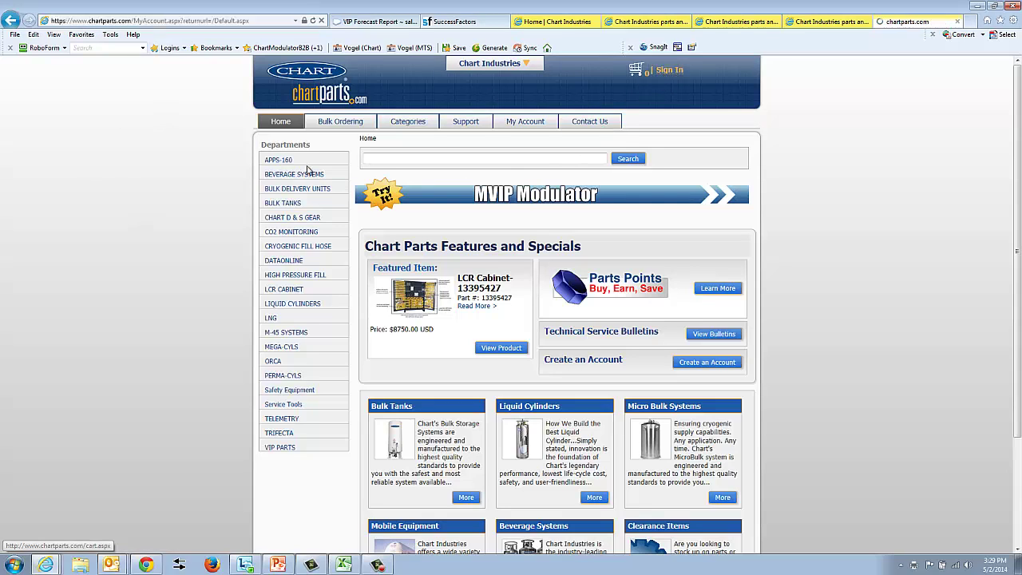
- Sign in to Chartparts with the saved login and open the Modulator dashboard
left_click(670, 72)
left_click(170, 48)
left_click(186, 114)
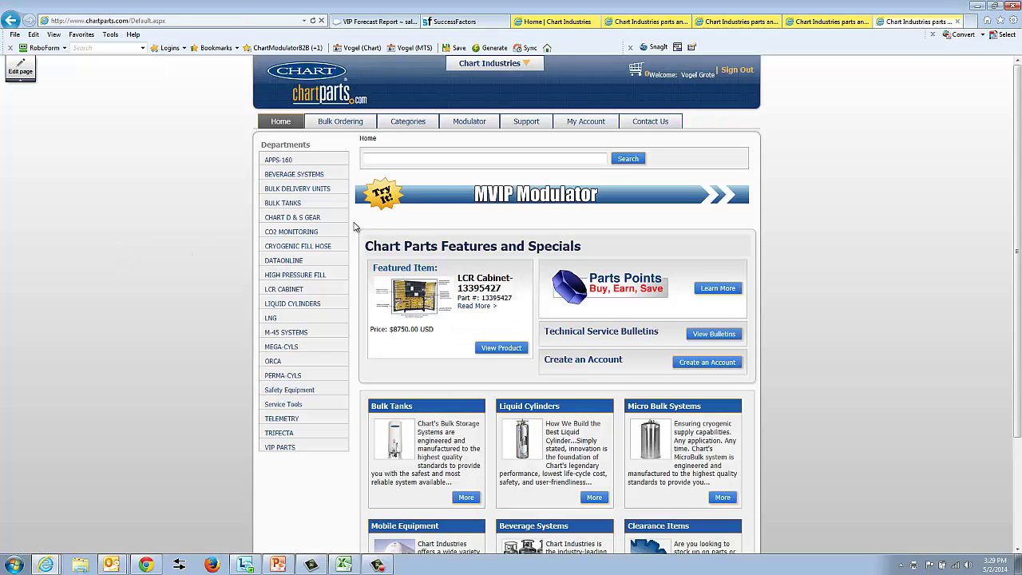
left_click(471, 123)
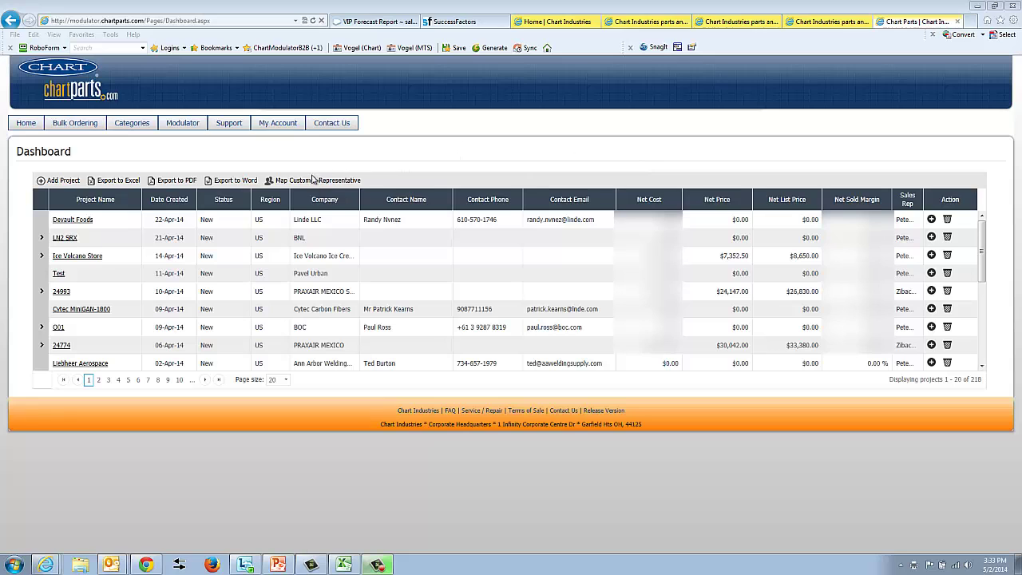
- Sort the projects by company and open the Hospital Project First Floor design under the 1.5.3 Test project
left_click(328, 201)
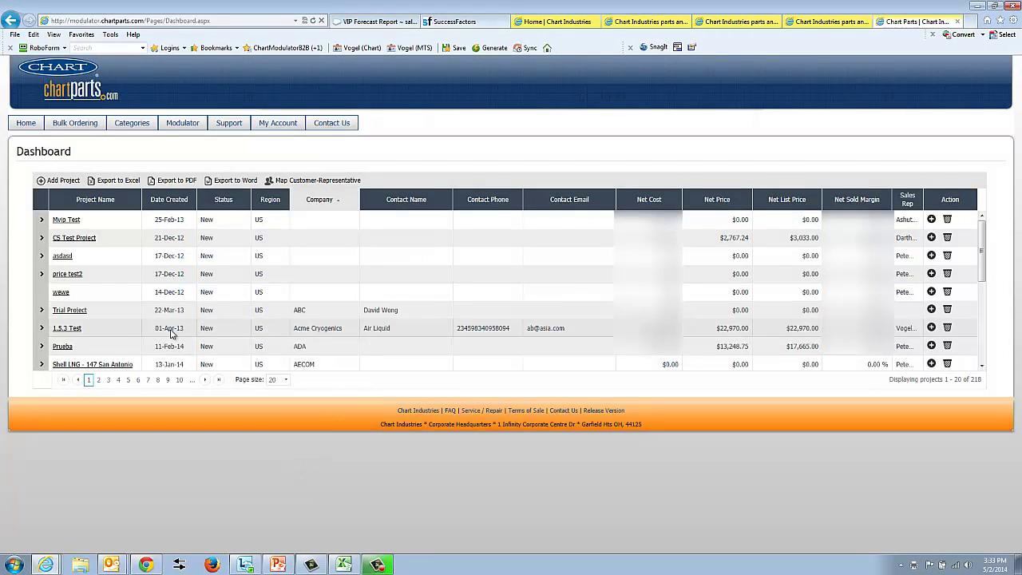
left_click(41, 328)
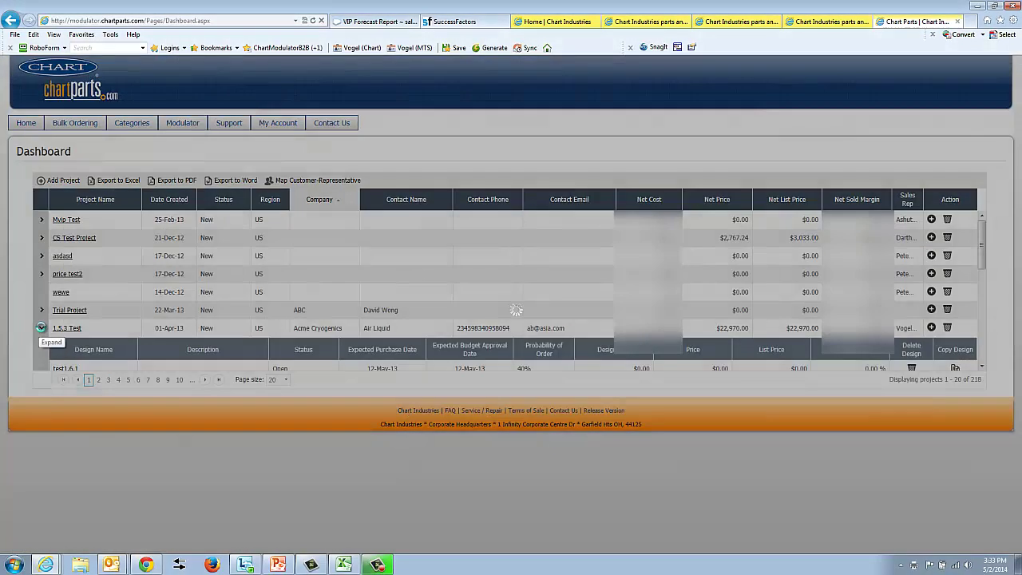
scroll(987, 258, "down", 3)
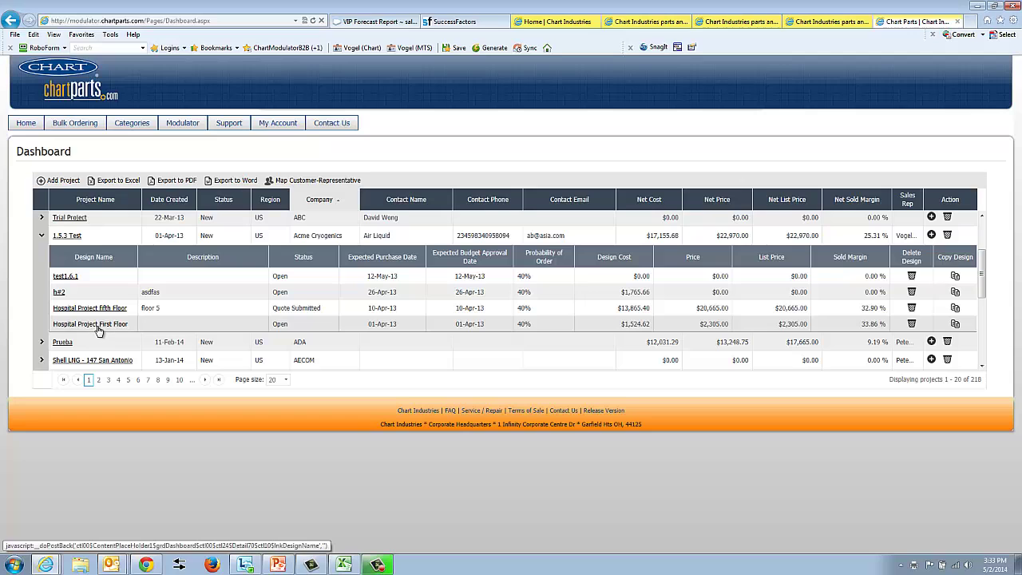
left_click(102, 325)
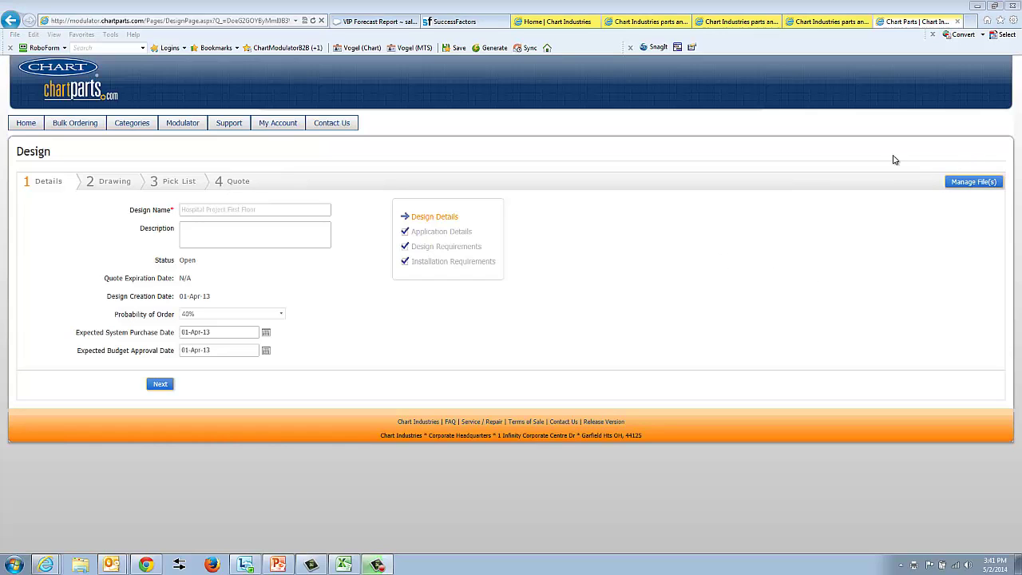
- Upload the MVIP Customer Sketch image from the Desktop to the design's managed files
left_click(975, 184)
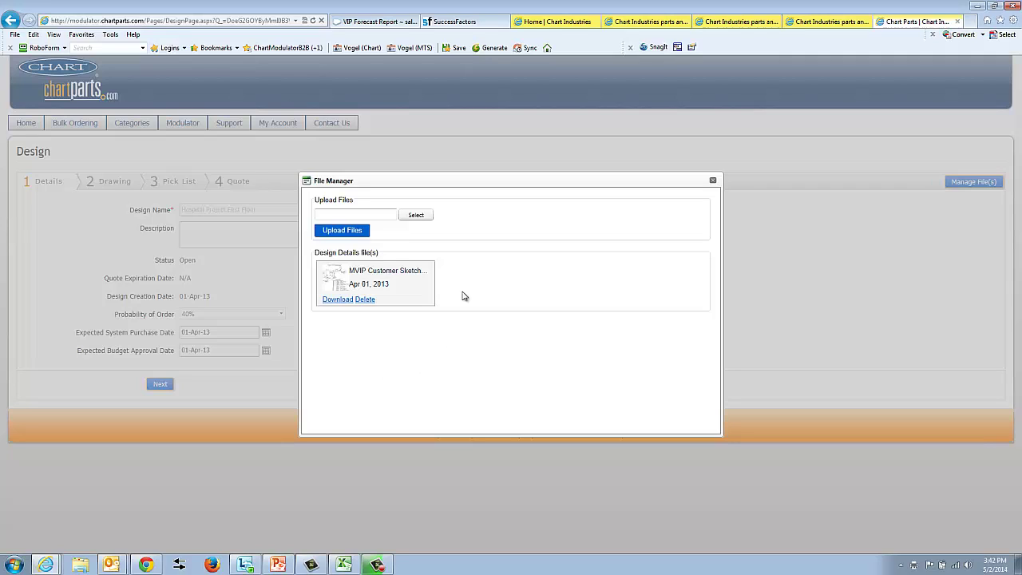
left_click(416, 214)
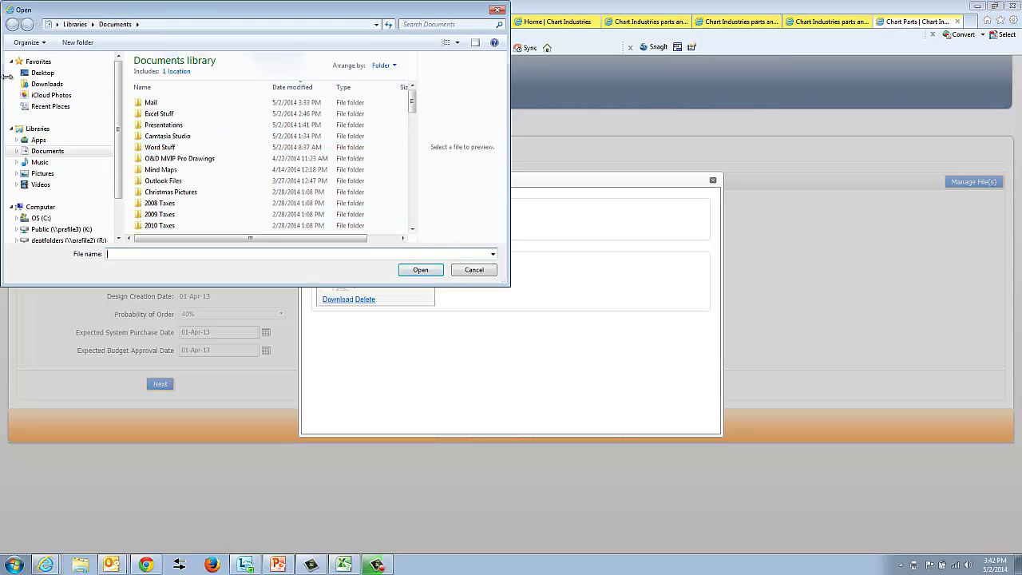
left_click(42, 73)
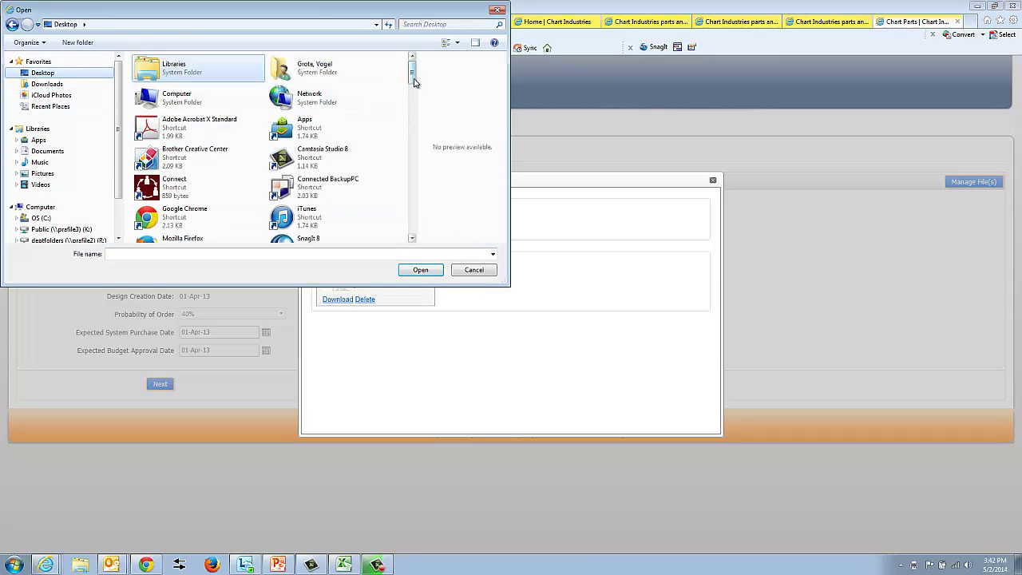
left_click_drag(412, 76, 410, 241)
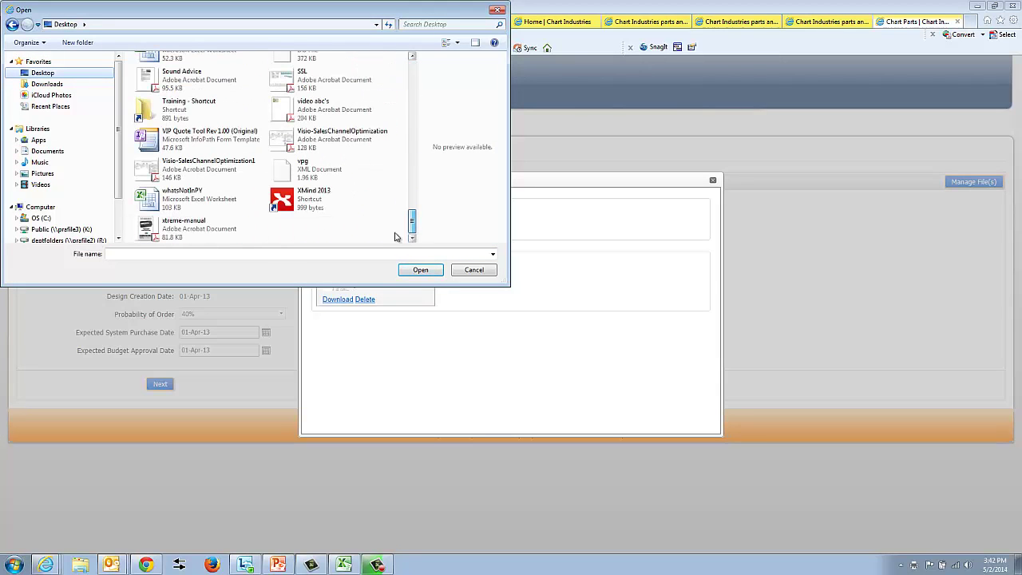
left_click(412, 56)
left_click(412, 56)
left_click(412, 57)
left_click(412, 57)
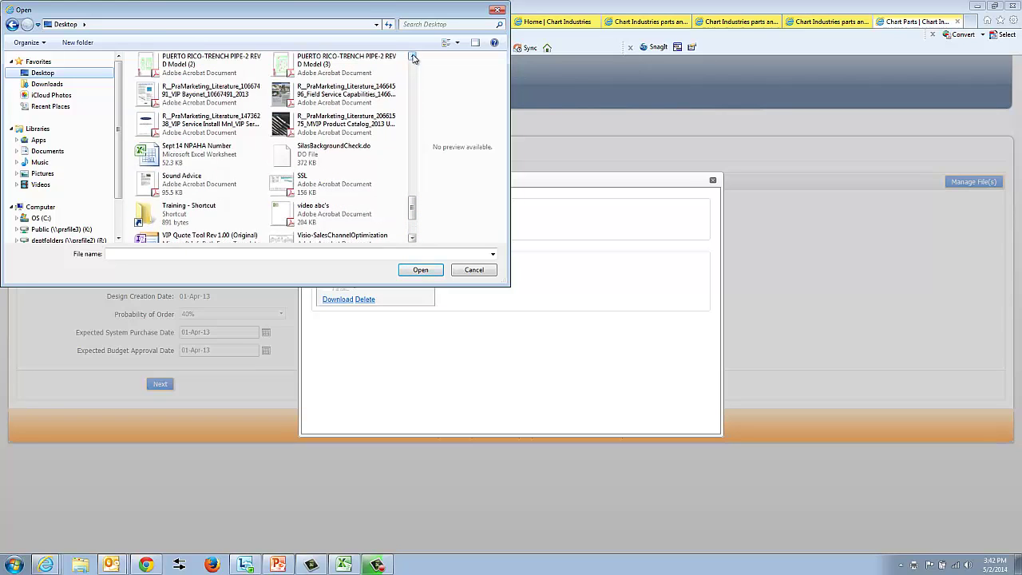
left_click(412, 57)
left_click(412, 57)
left_click(412, 56)
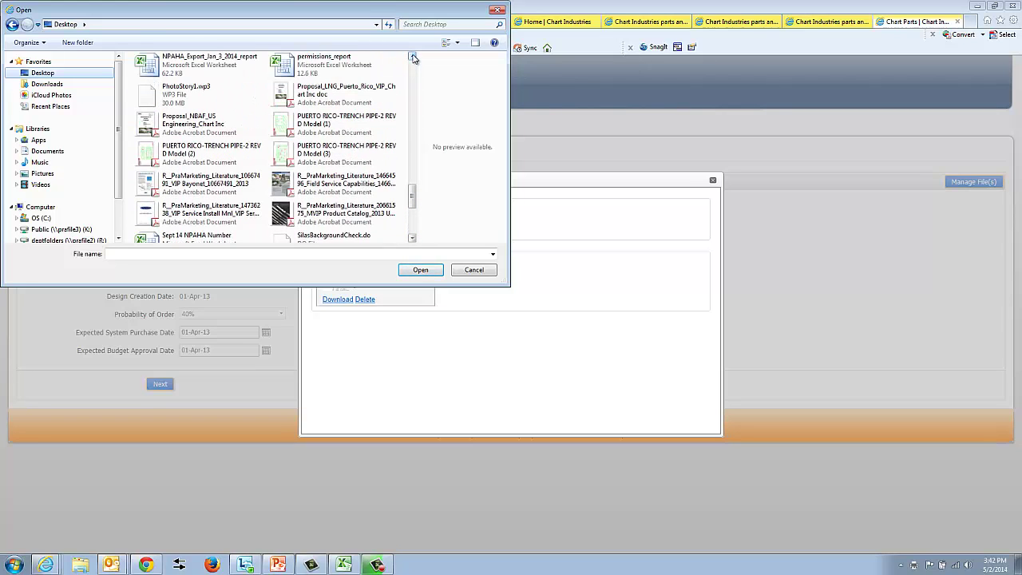
left_click(412, 57)
left_click(412, 57)
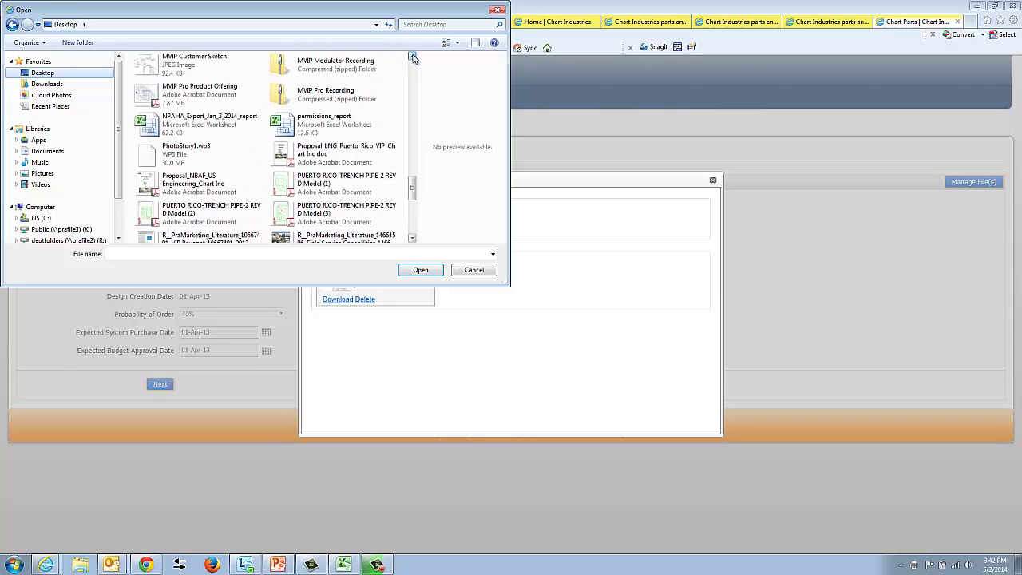
left_click(412, 57)
left_click(194, 89)
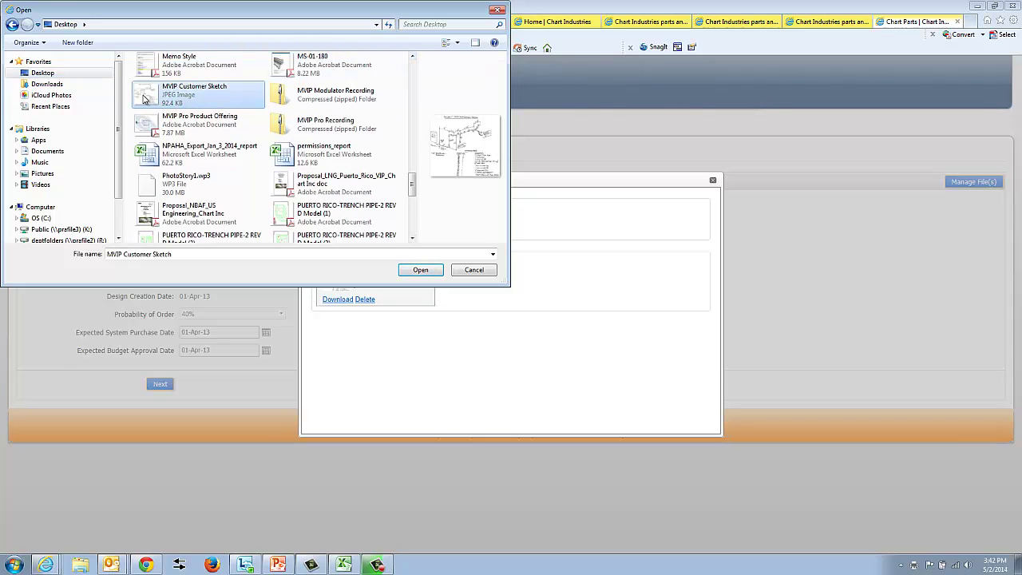
left_click(420, 270)
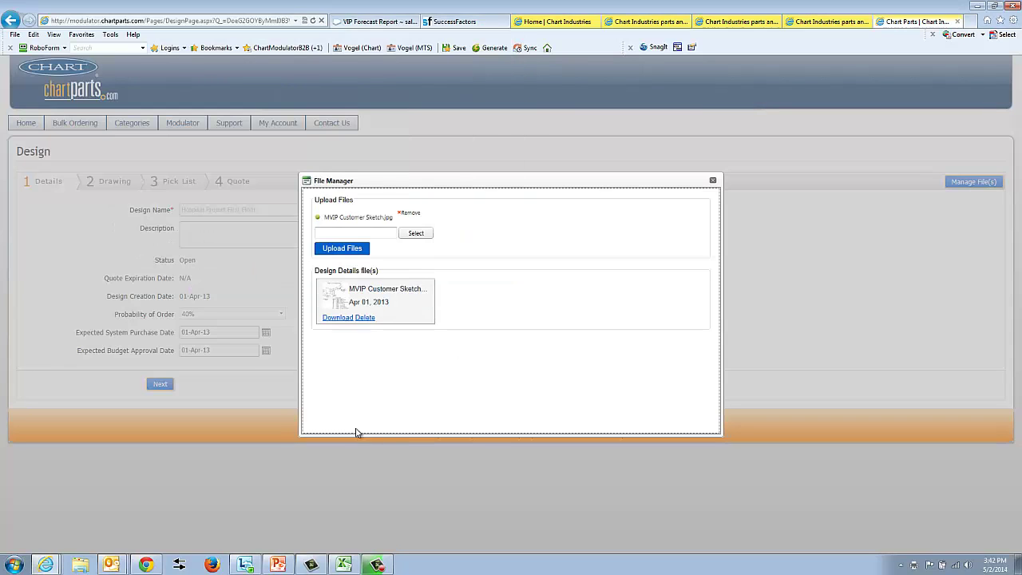
left_click(349, 249)
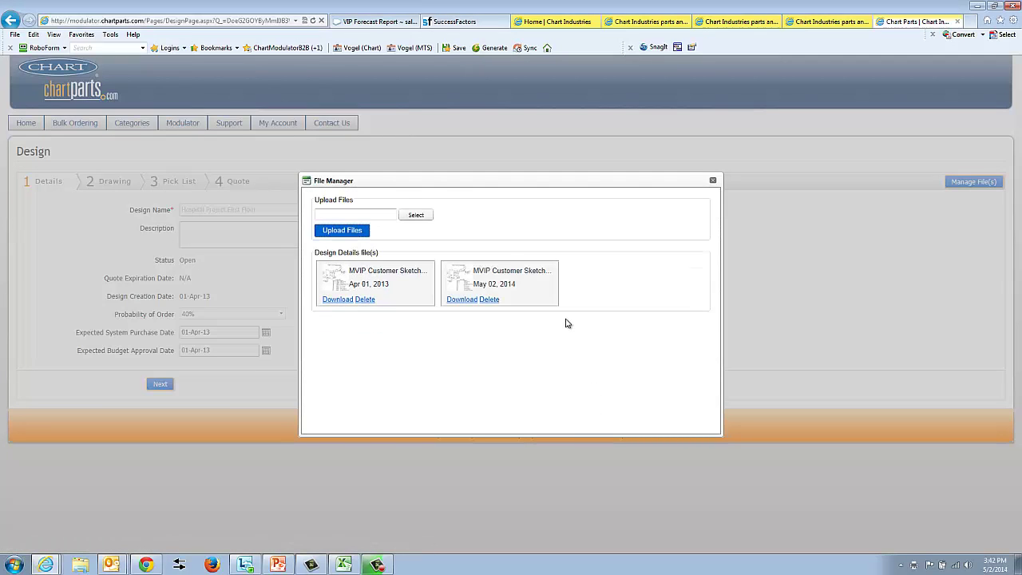
- Delete the MVIP Customer Sketch file dated May 02, 2014 from the design and close the File Manager
left_click(490, 299)
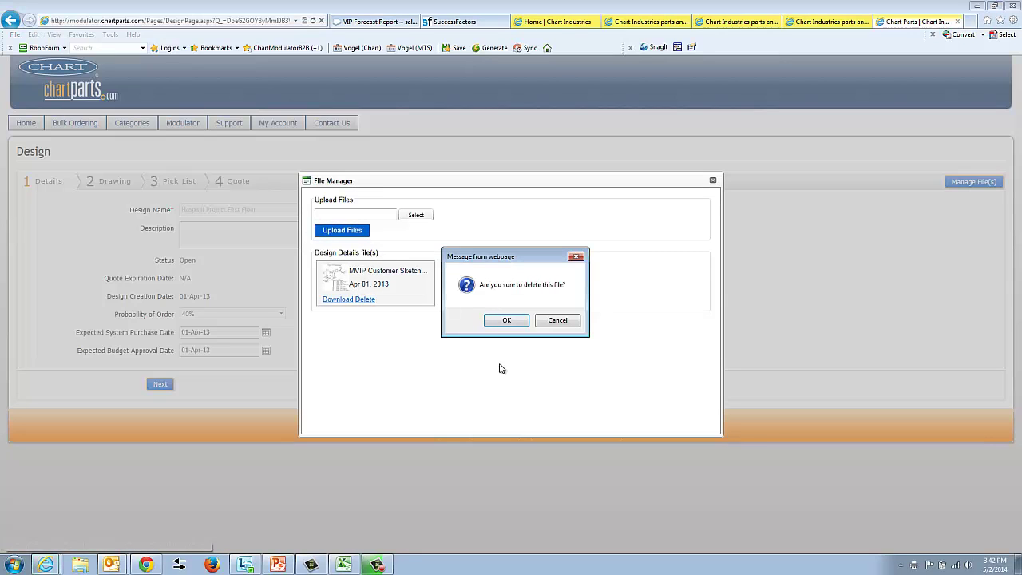
left_click(505, 320)
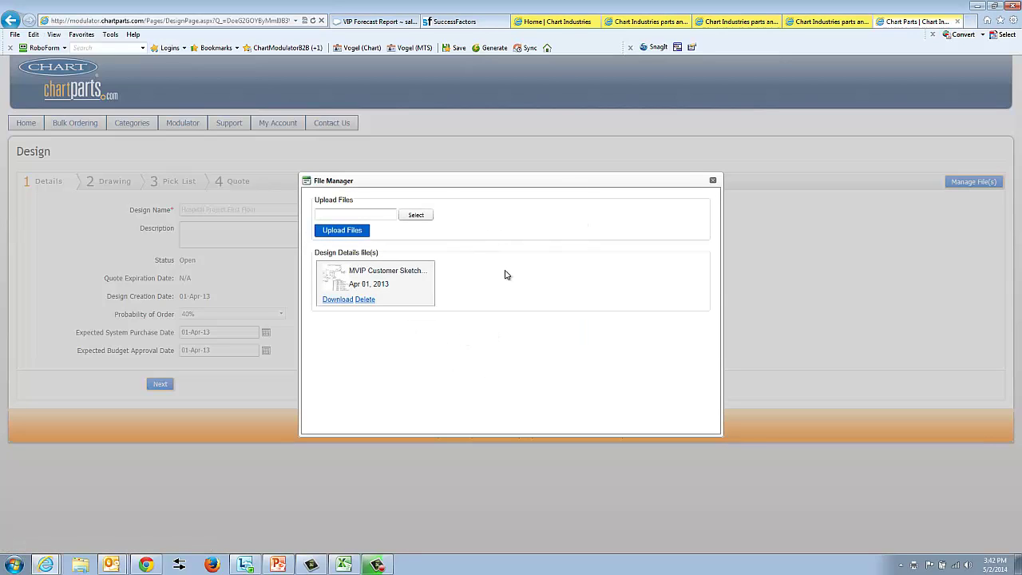
left_click(712, 181)
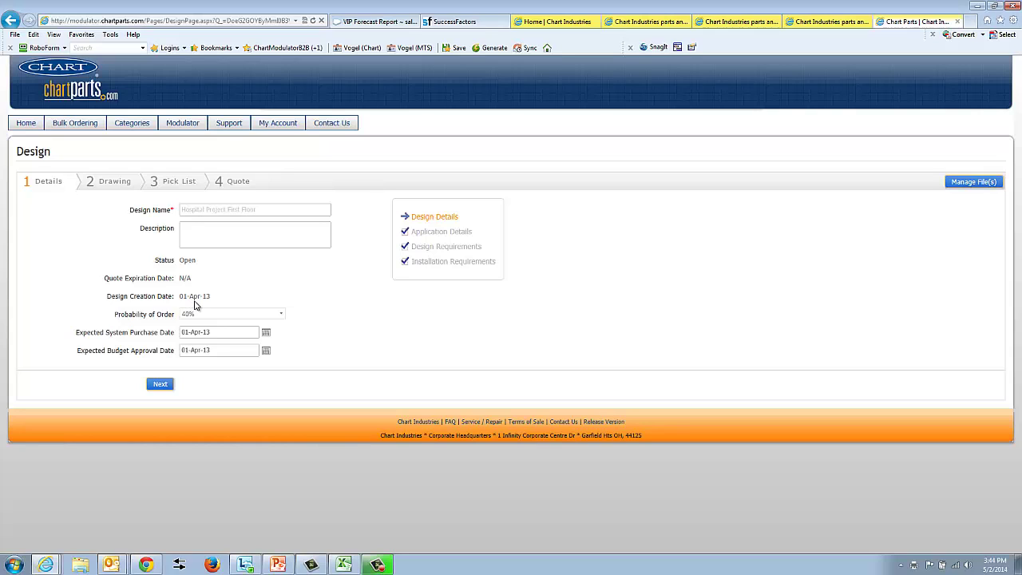
- Review the available Probability of Order percentages in the design details
left_click(283, 315)
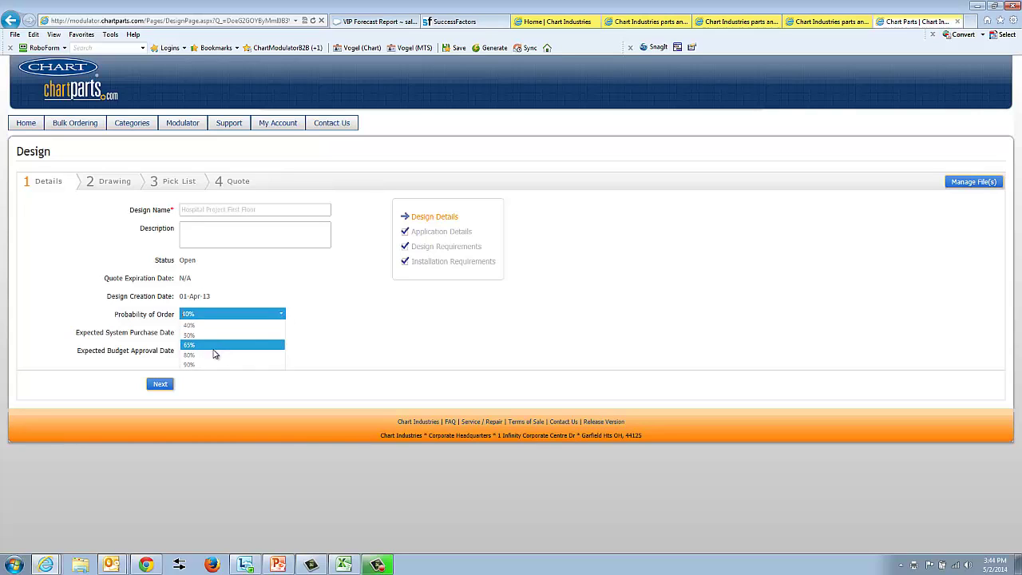
left_click(220, 334)
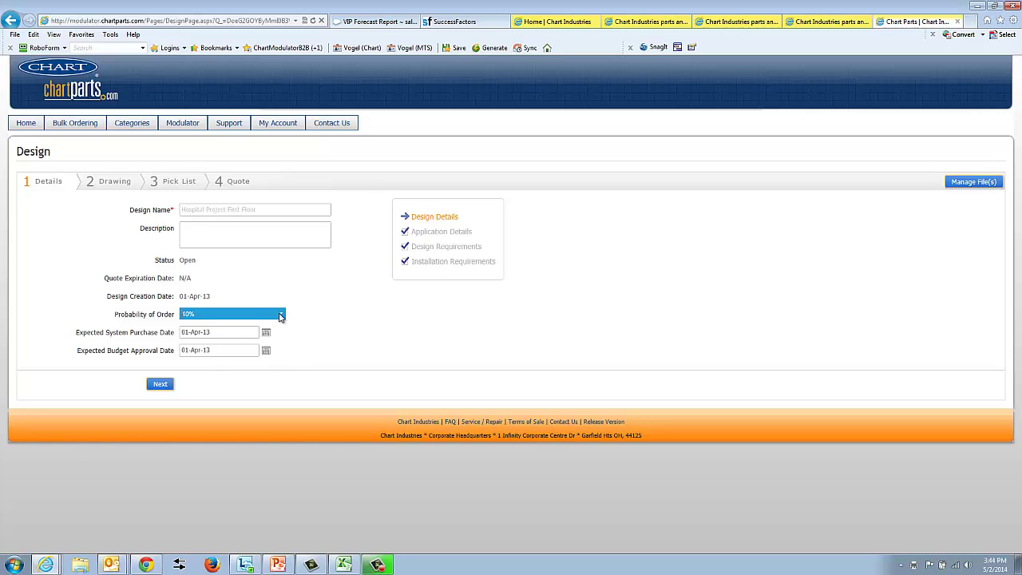
left_click(283, 315)
mouse_move(214, 326)
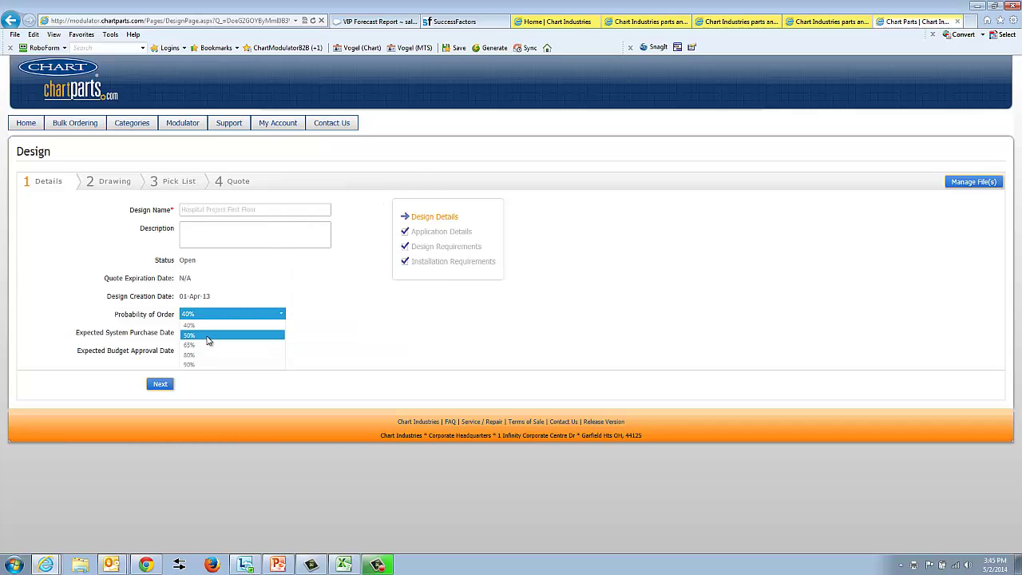
left_click(209, 329)
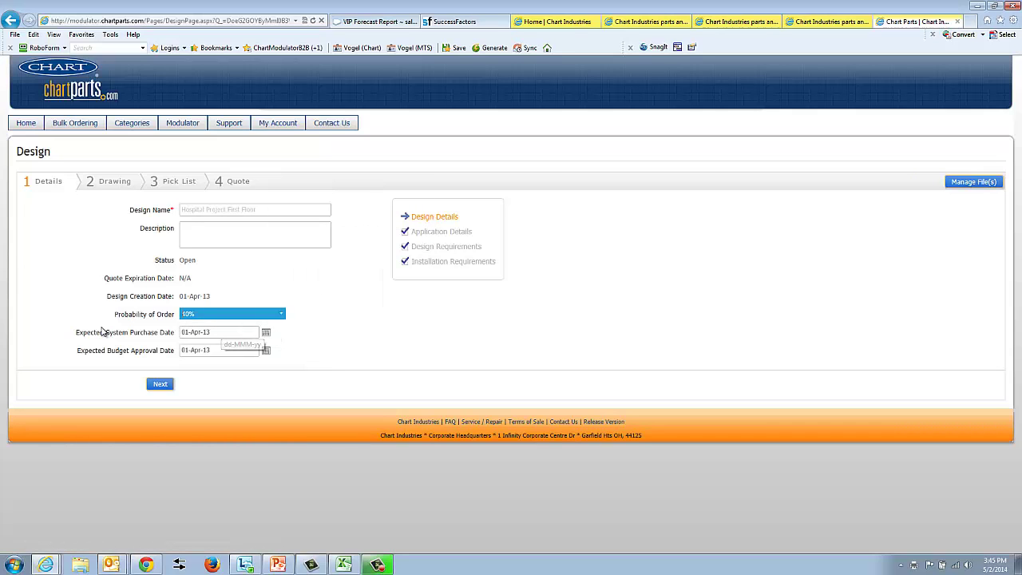
- Examine the Expected System Purchase Date and Expected Budget Approval Date fields, including the purchase date's calendar
left_click(220, 334)
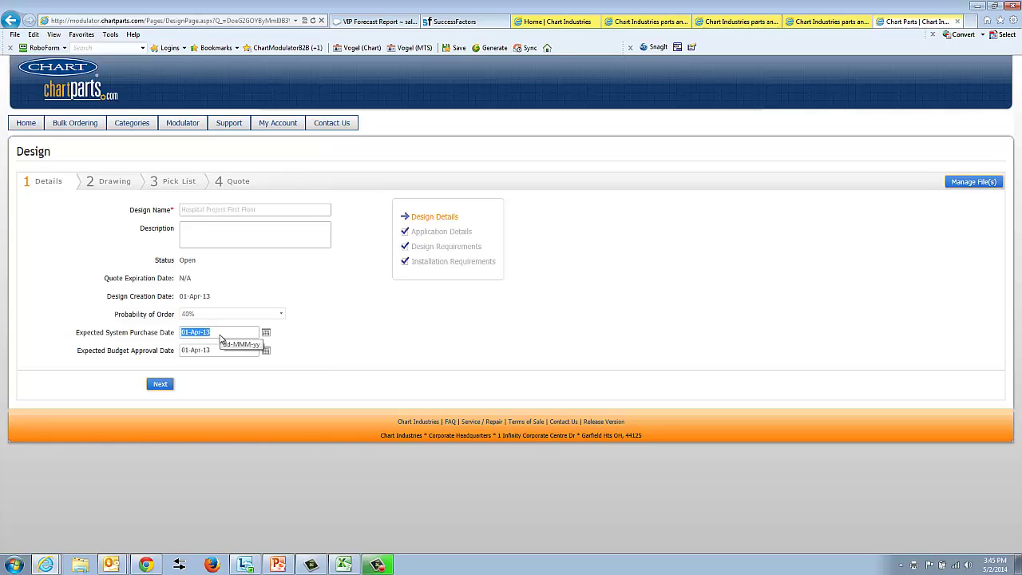
left_click(216, 353)
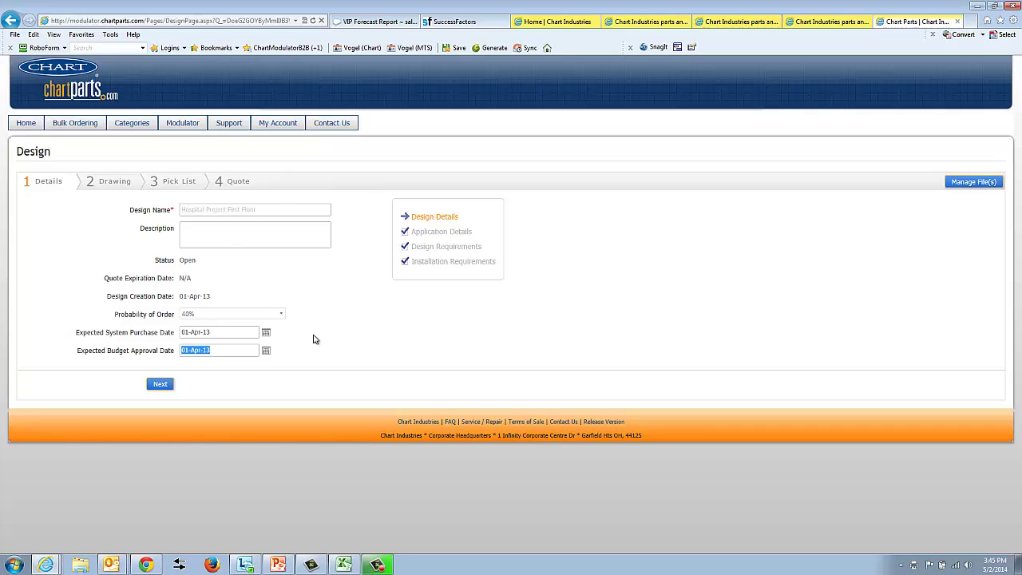
left_click(214, 332)
left_click(221, 350)
left_click(220, 333)
left_click(226, 351)
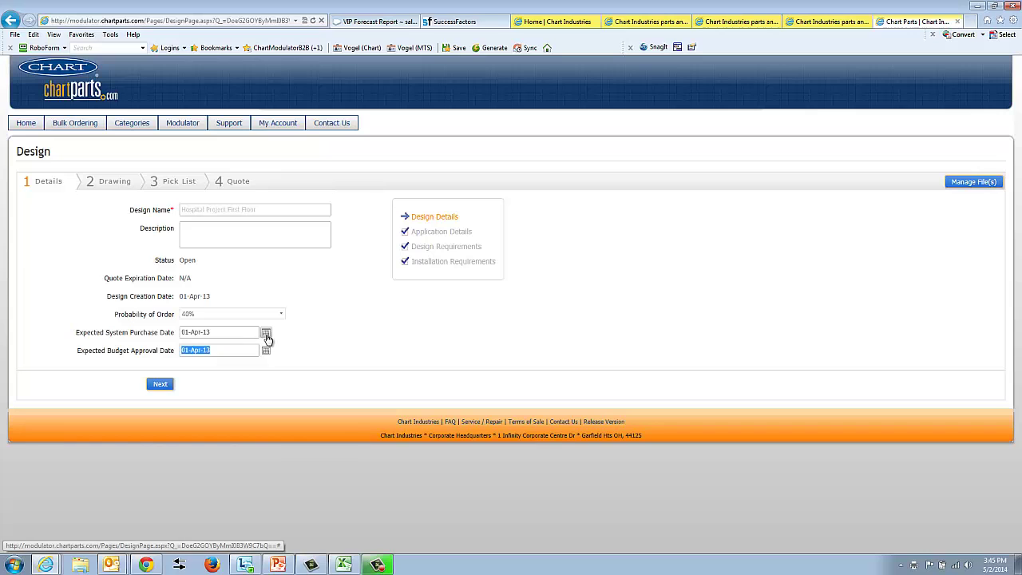
left_click(265, 333)
left_click(226, 333)
left_click(359, 344)
- Set the Expected Budget Approval Date to April 8, 2013 using the calendar
left_click(247, 354)
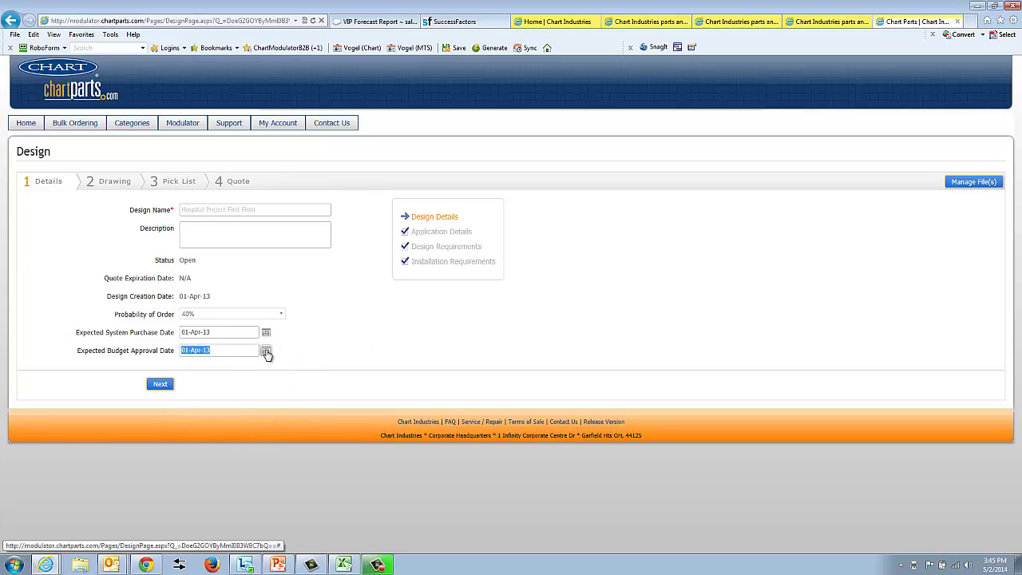
left_click(266, 351)
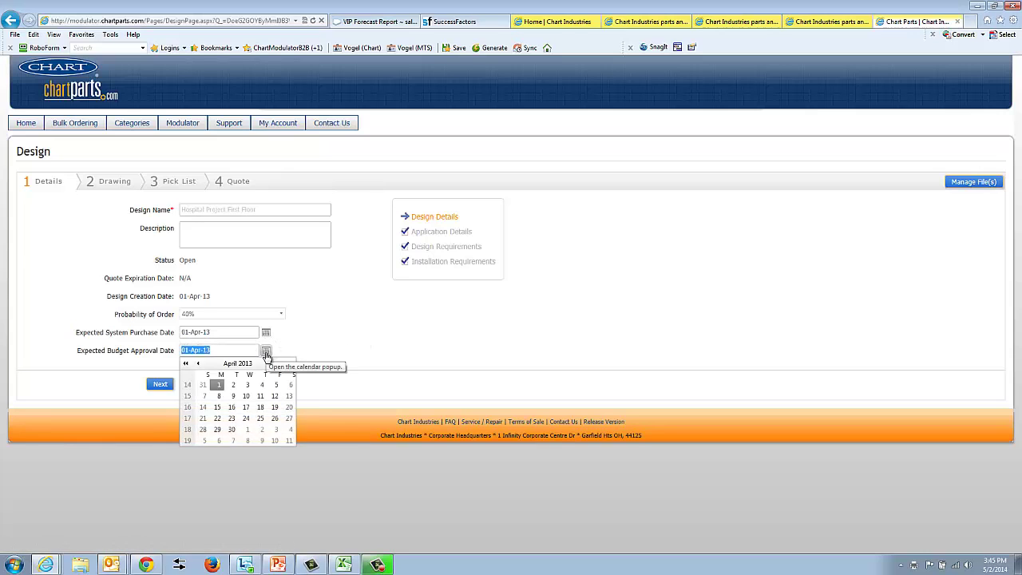
left_click(218, 396)
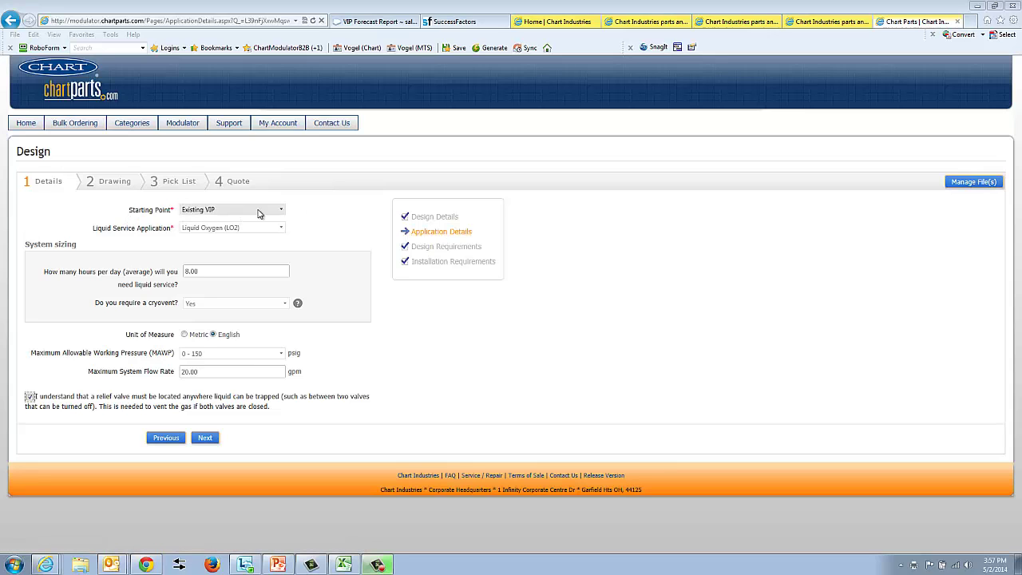
- Set the design's Starting Point to Flange fitting in the application details
left_click(282, 211)
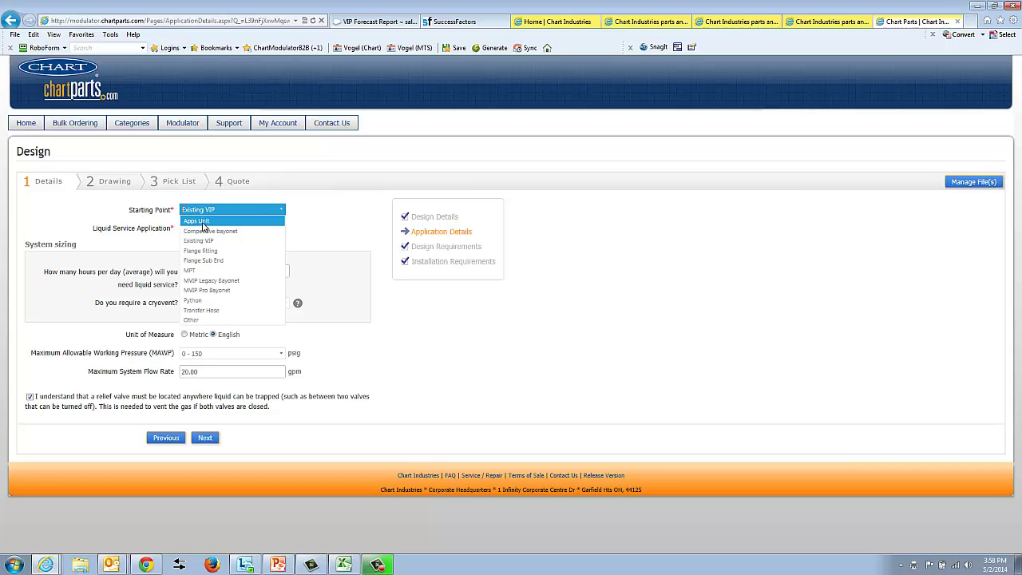
left_click(202, 222)
left_click(280, 210)
left_click(206, 251)
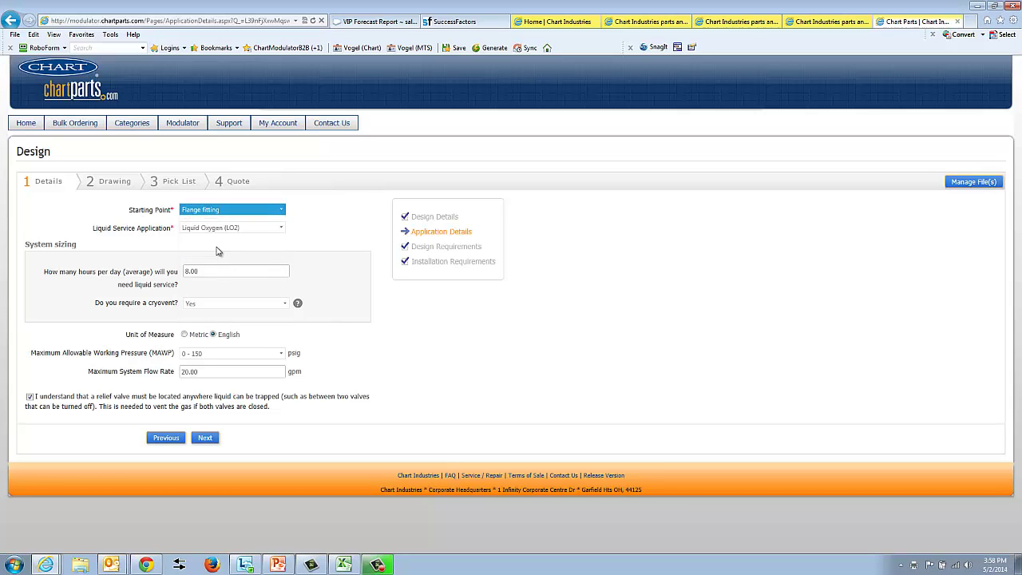
- Set the Starting Point to MPT and the Liquid Service Application to Liquid Oxygen (LO2)
left_click(283, 210)
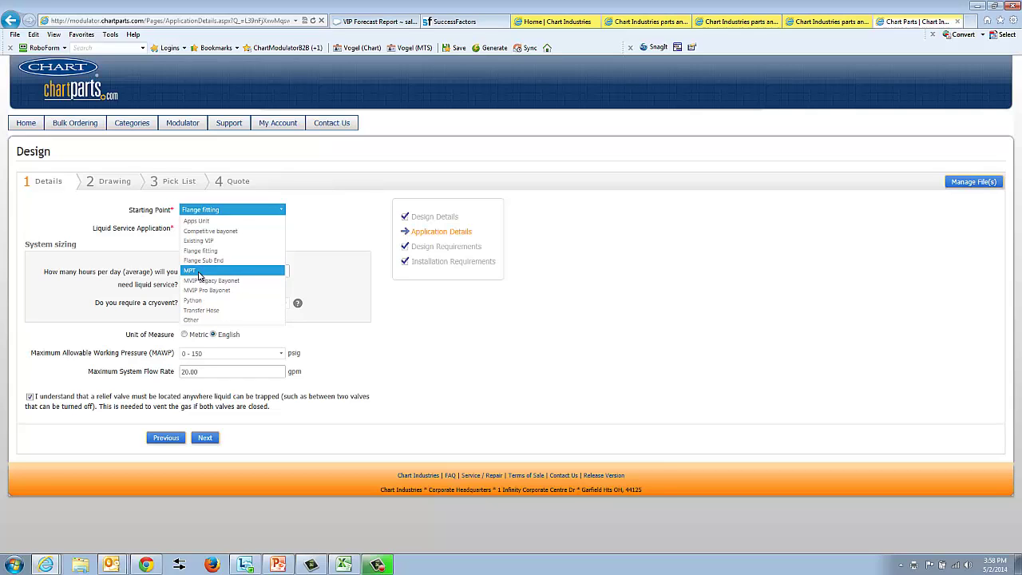
left_click(199, 271)
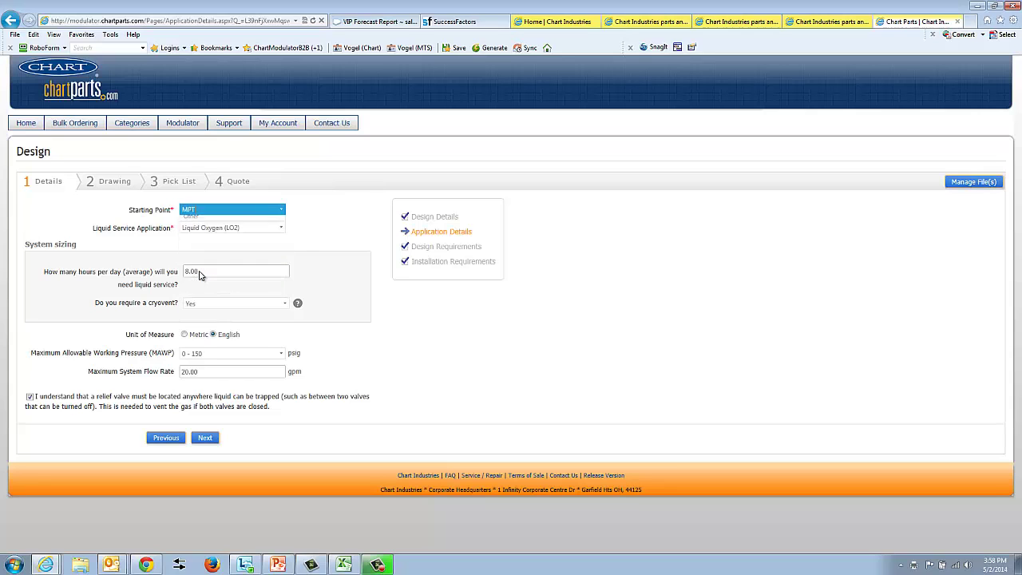
left_click(280, 231)
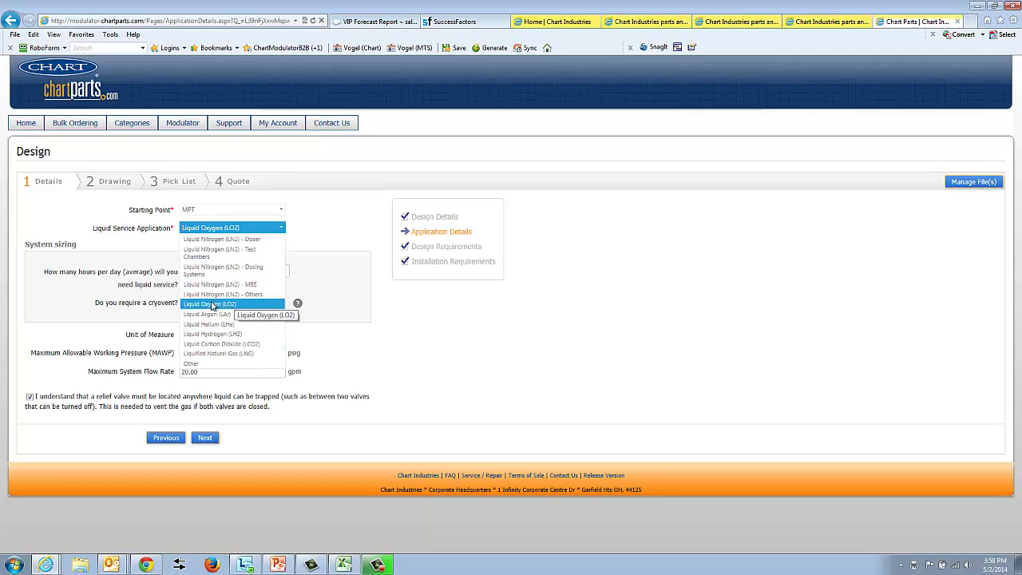
left_click(241, 304)
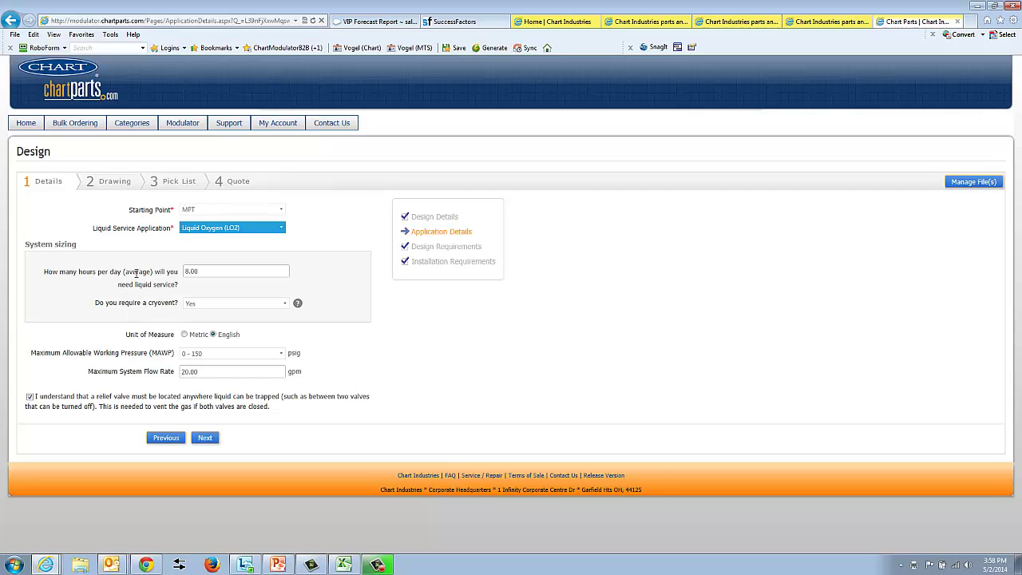
- Set the cryovent requirement to No and show the help note for that question
left_click(282, 304)
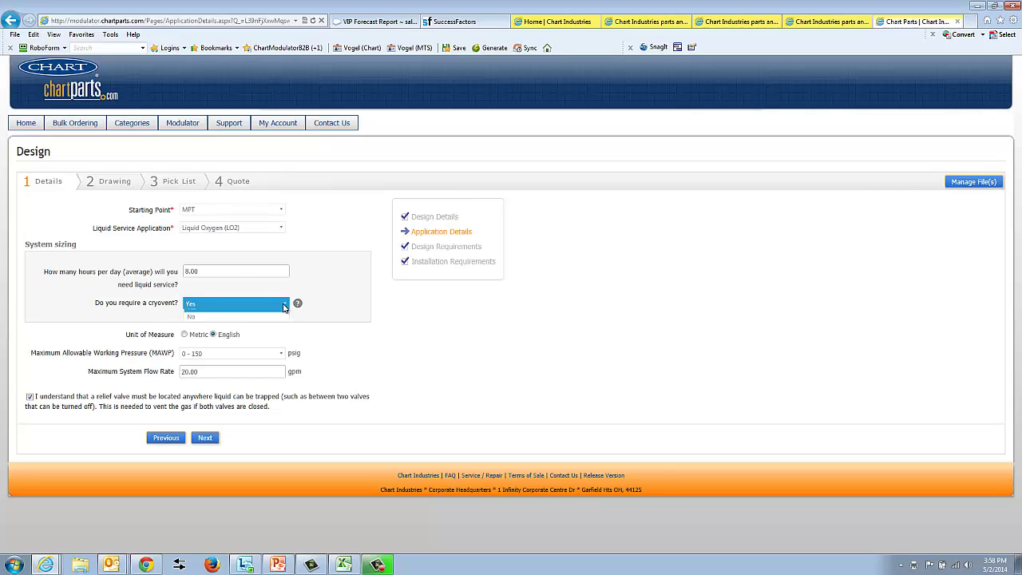
left_click(207, 323)
left_click(286, 307)
left_click(214, 314)
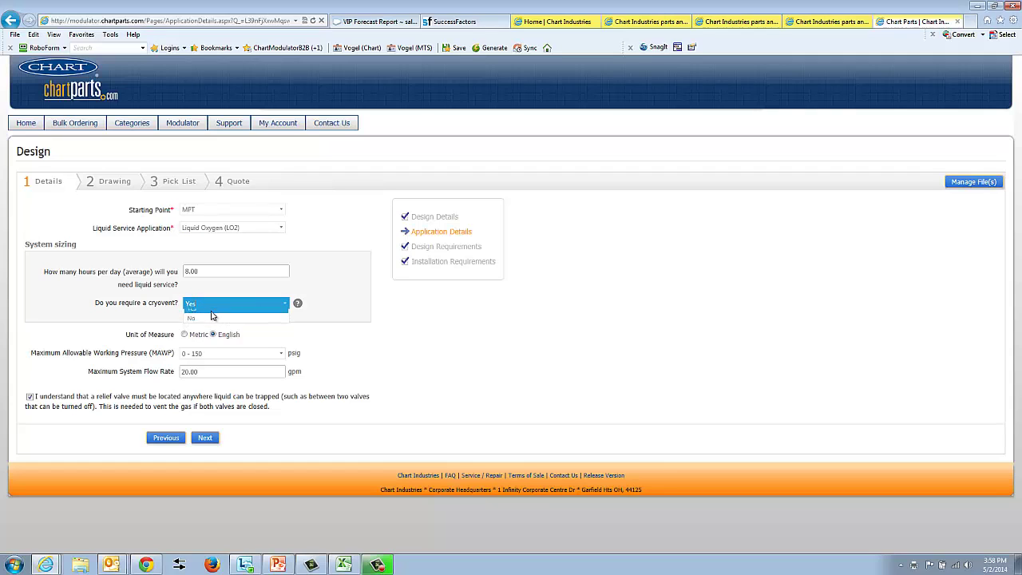
left_click(284, 304)
left_click(222, 322)
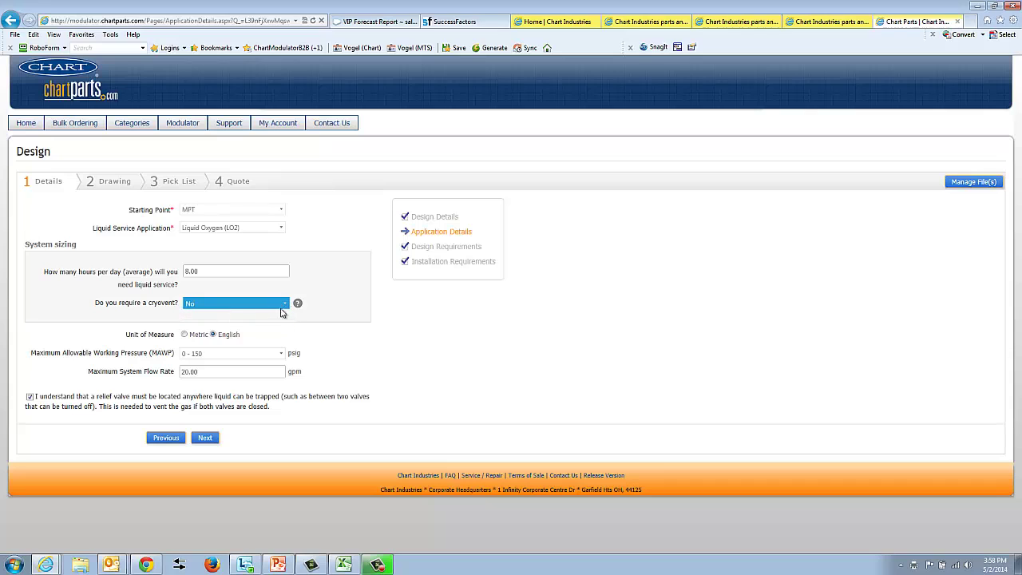
mouse_move(298, 305)
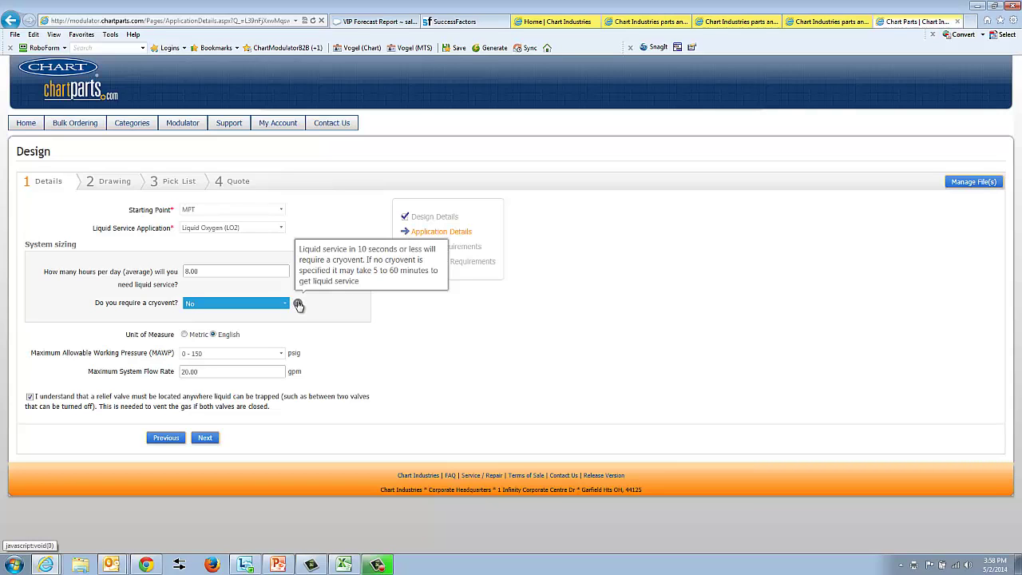
- Set the Maximum Allowable Working Pressure to 0 - 150 psig, and check the daily hours, system flow rate and relief valve acknowledgement
left_click(189, 271)
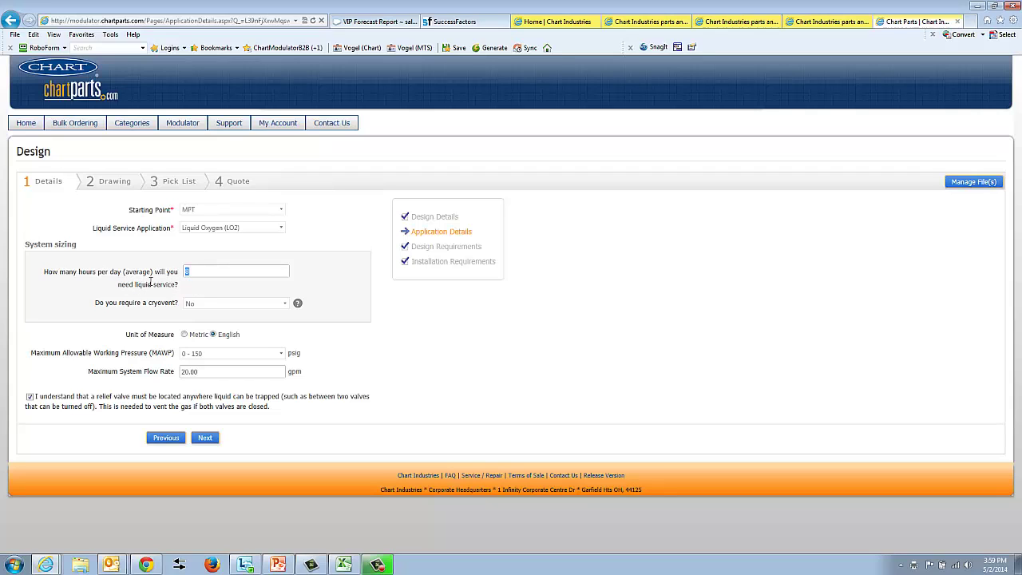
left_click(334, 292)
left_click(281, 355)
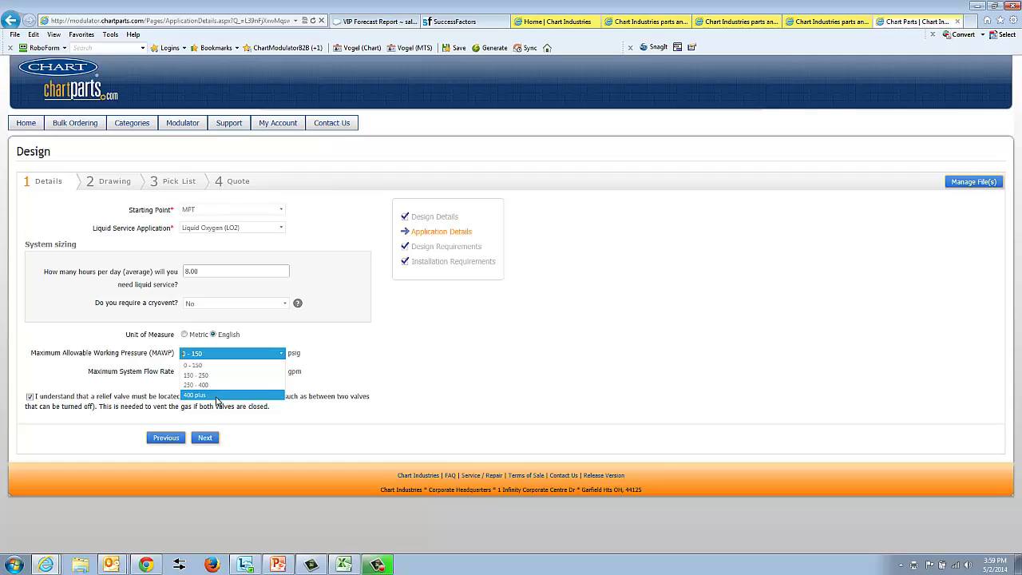
left_click(209, 365)
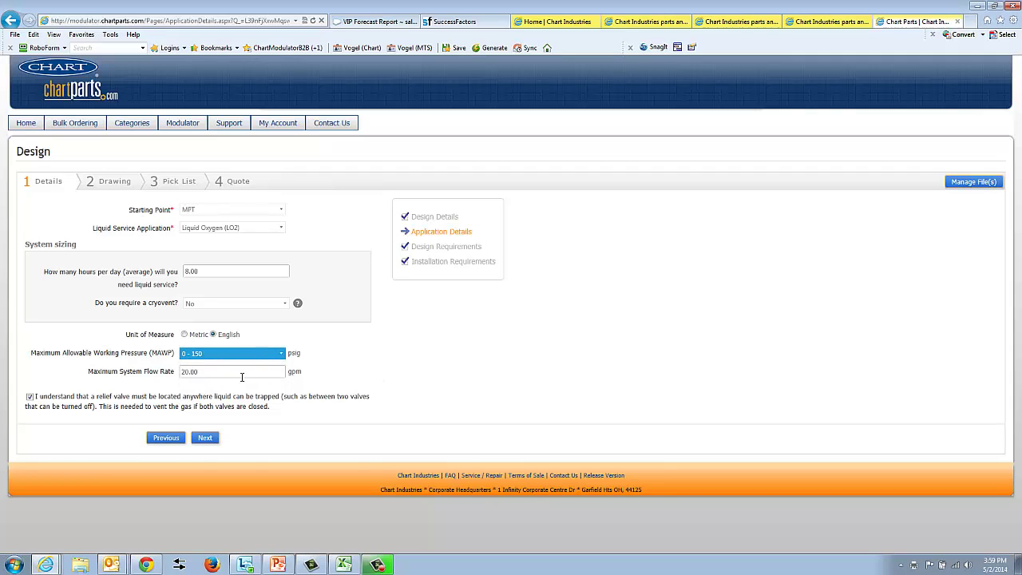
key("Tab")
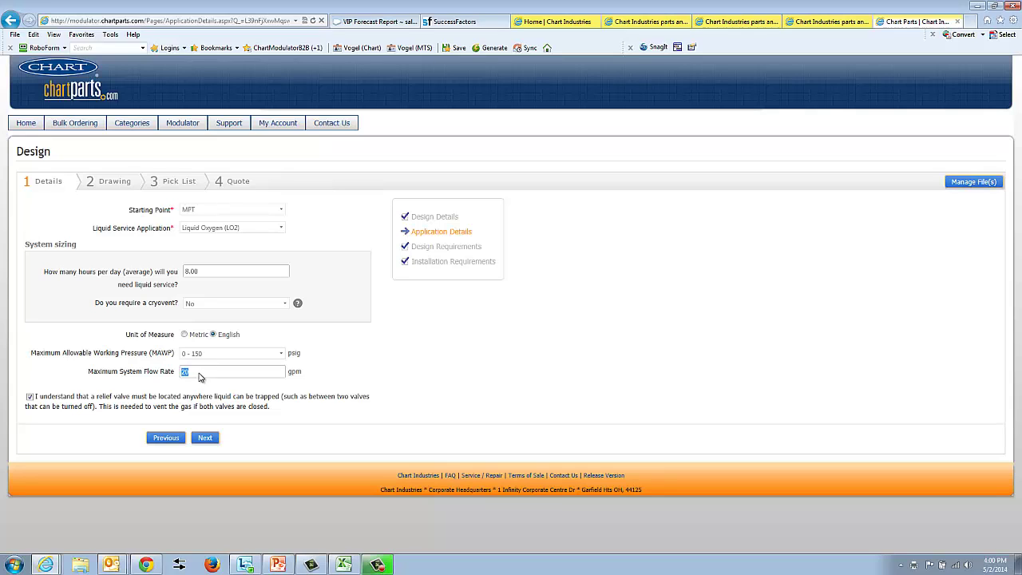
left_click(75, 399)
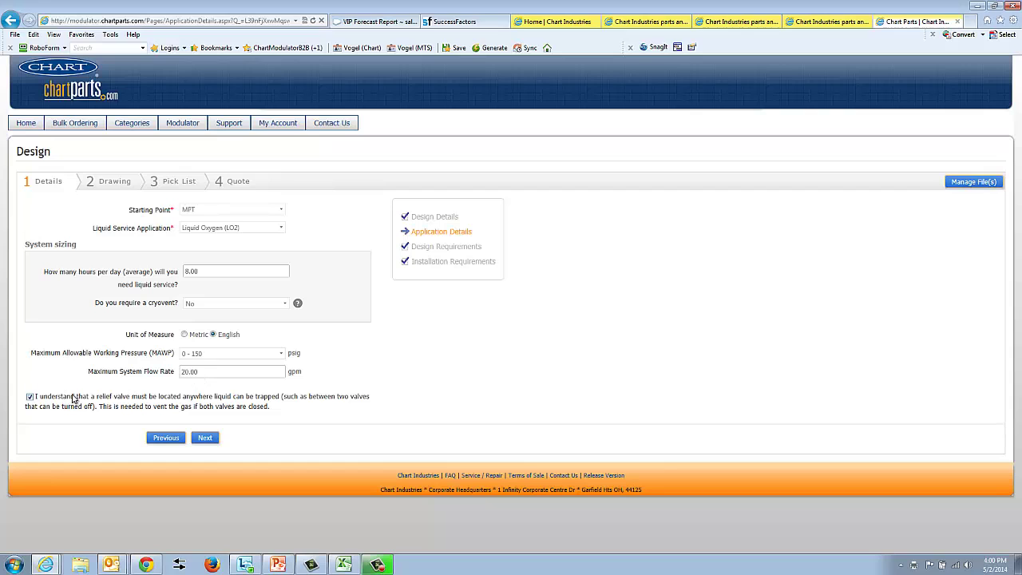
left_click(31, 397)
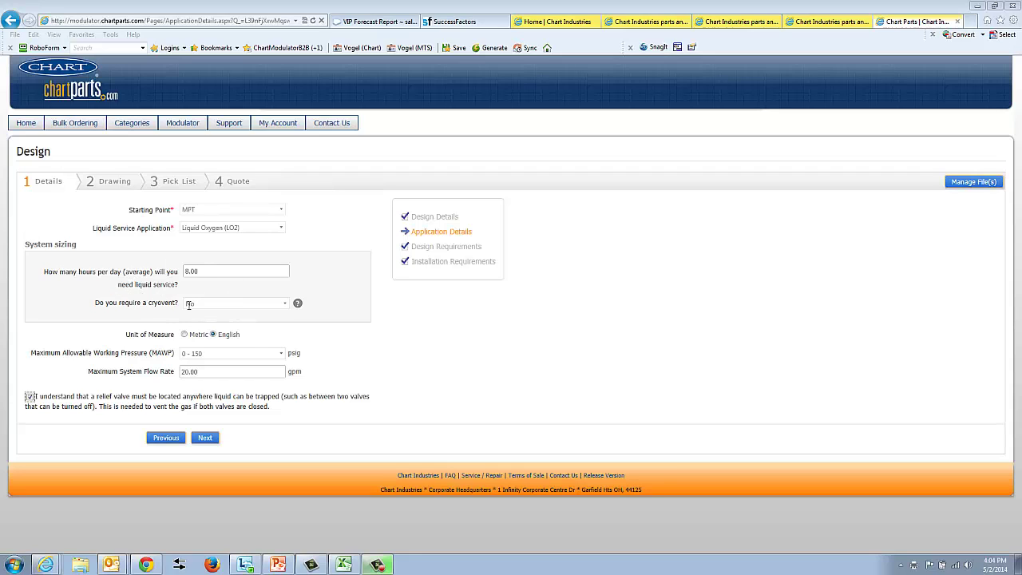
- Set the cryovent requirement to Yes and open the Design Requirements section
left_click(283, 303)
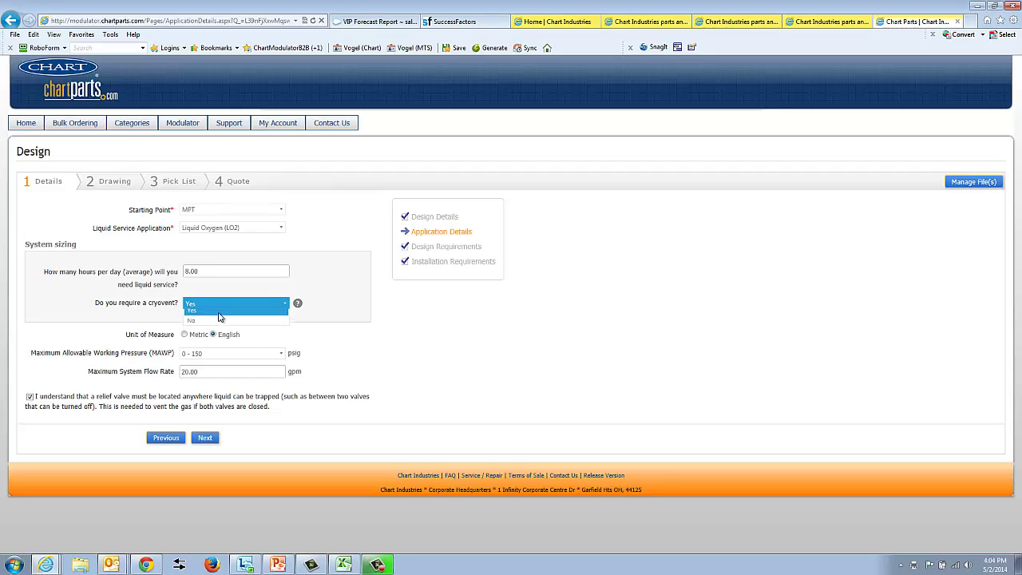
left_click(225, 315)
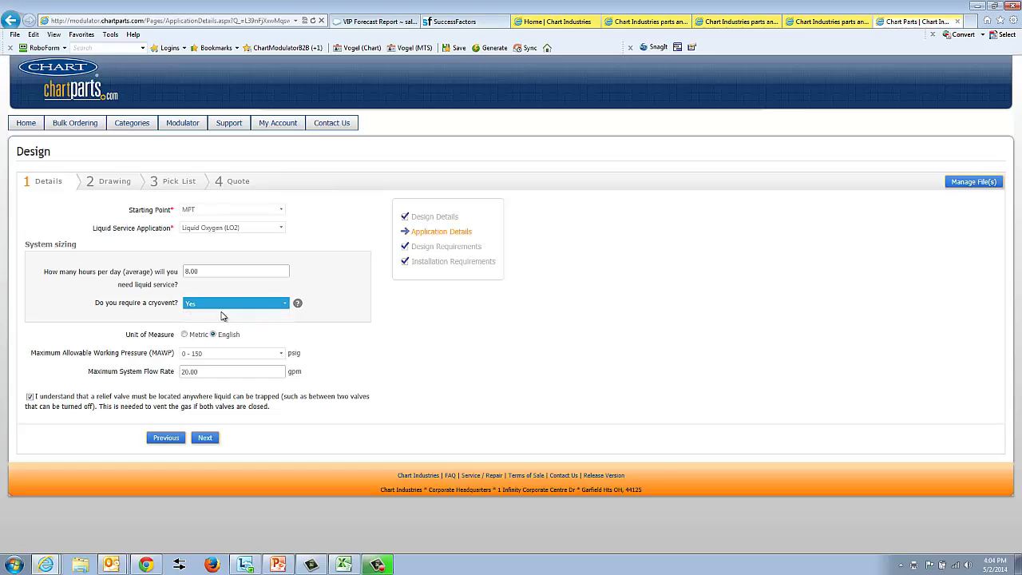
left_click(447, 247)
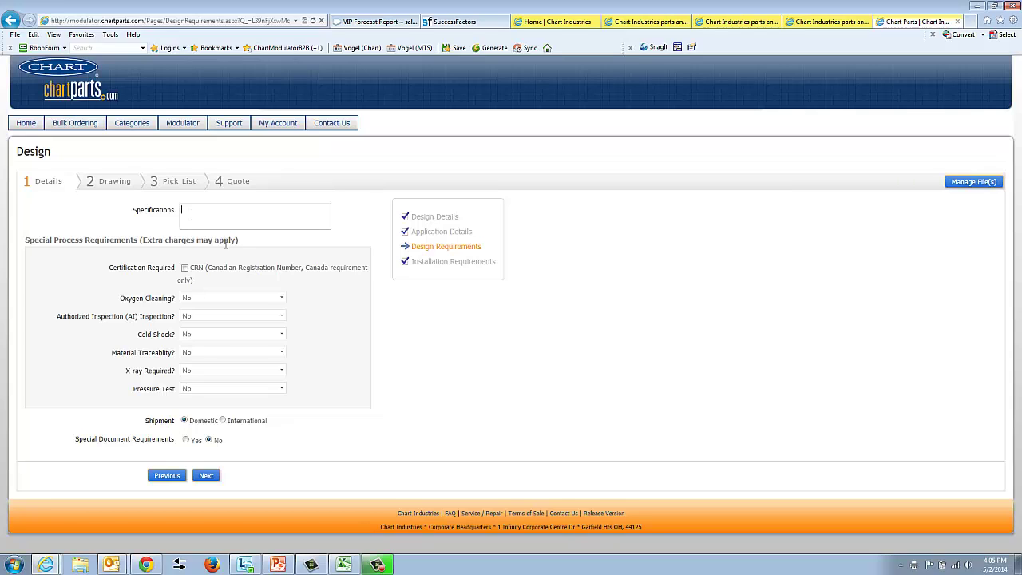
- Leave the CRN certification unselected and set Oxygen Cleaning to Yes in the special process requirements
left_click(185, 268)
left_click(184, 269)
left_click(282, 300)
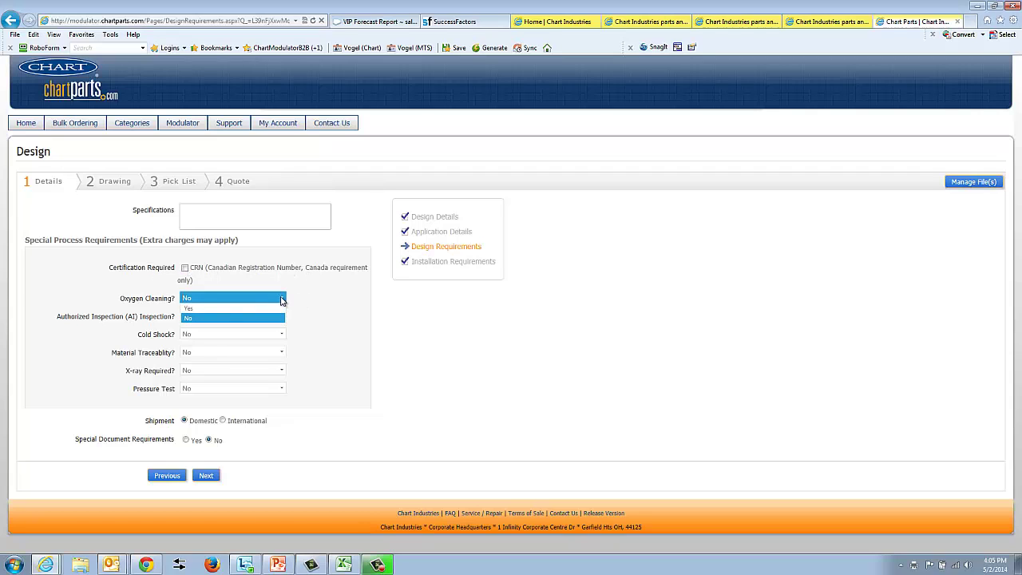
left_click(198, 310)
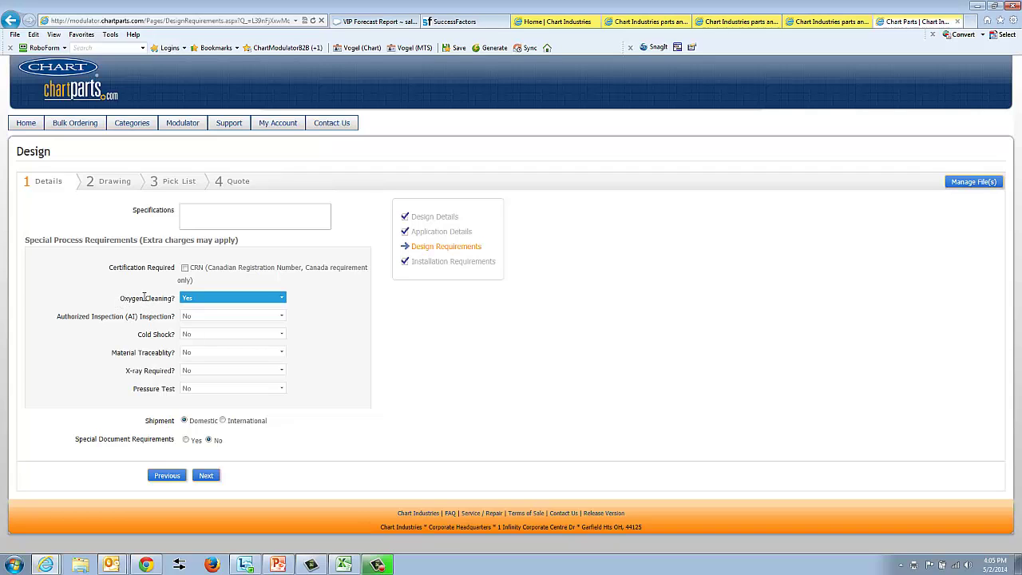
- Try Yes for the Authorized Inspection (AI) requirement and return it to No
left_click(282, 318)
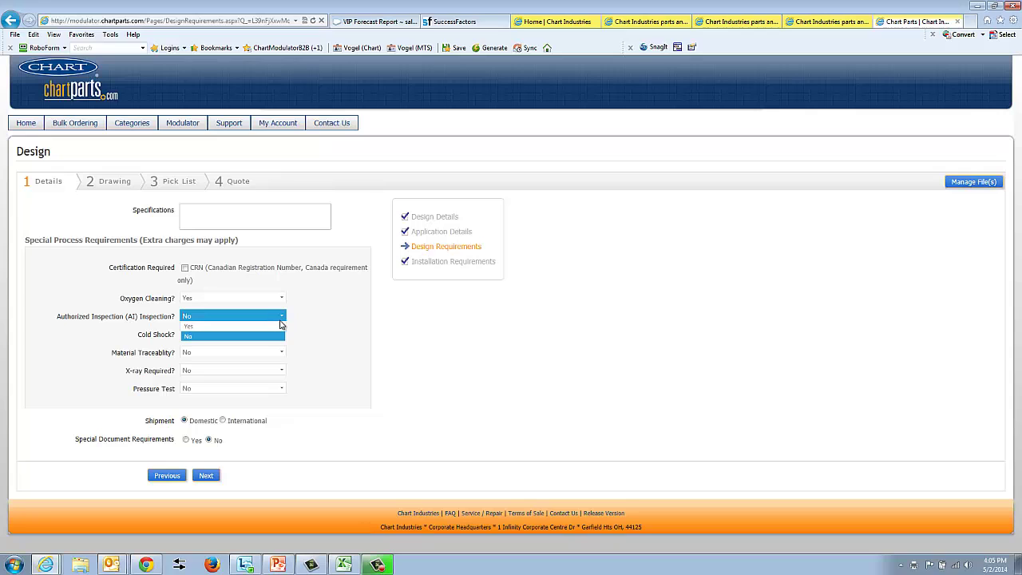
left_click(205, 326)
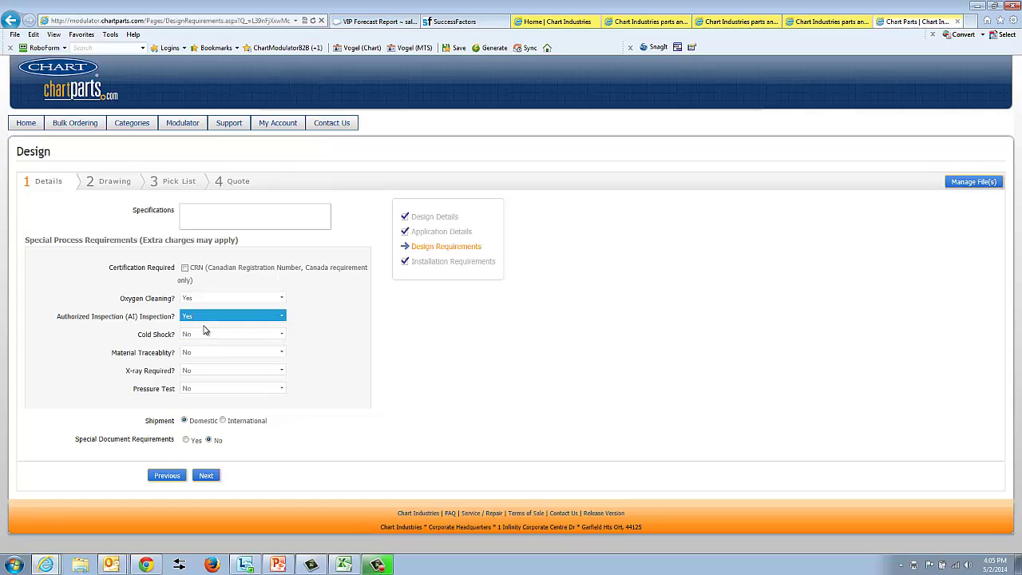
left_click(282, 319)
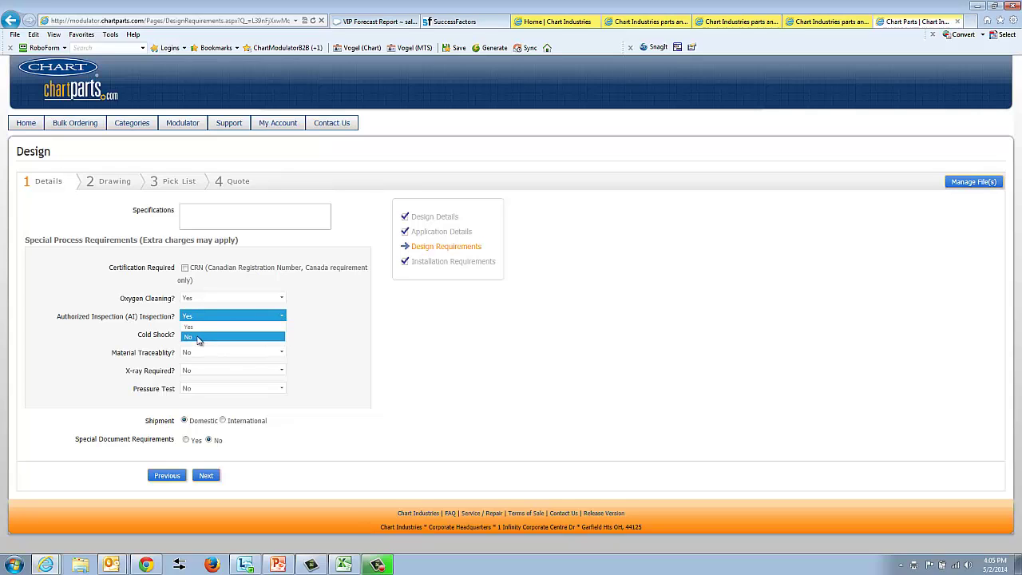
left_click(198, 340)
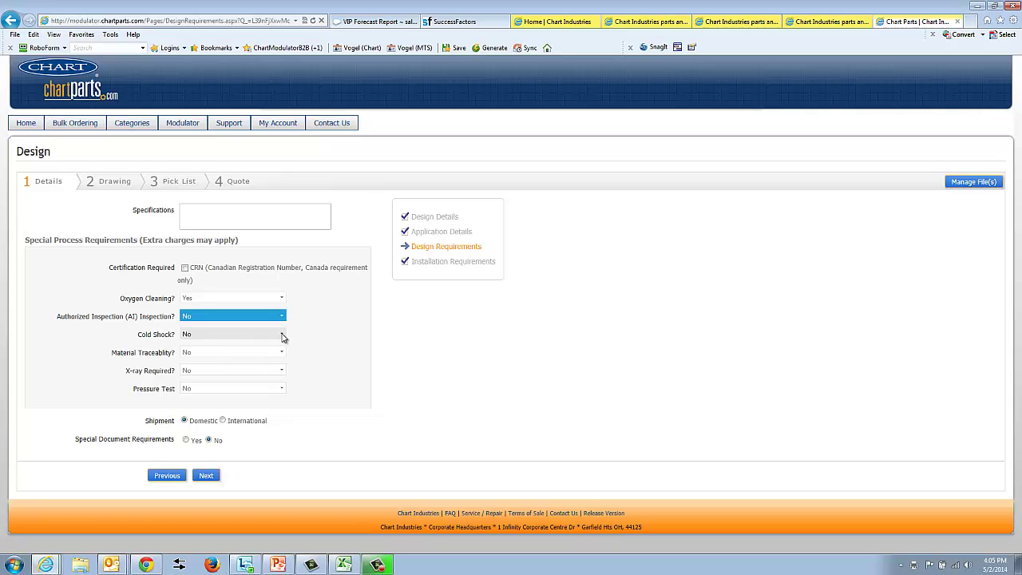
- Try Yes for Cold Shock, return it to No, and highlight the note about extra charges for special processes
left_click(281, 336)
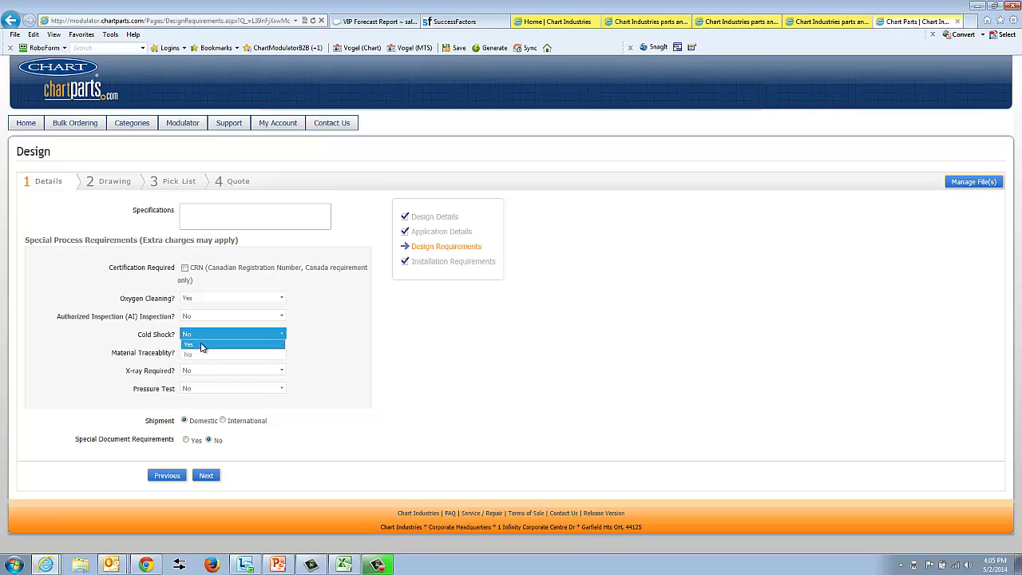
left_click(210, 344)
left_click(283, 336)
left_click(228, 356)
left_click_drag(147, 240, 220, 251)
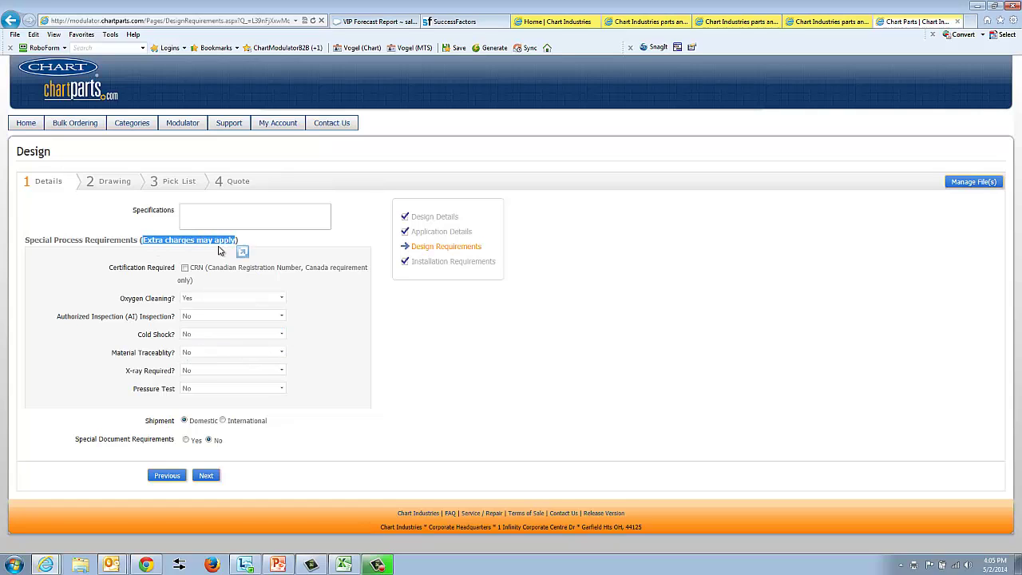
left_click(316, 328)
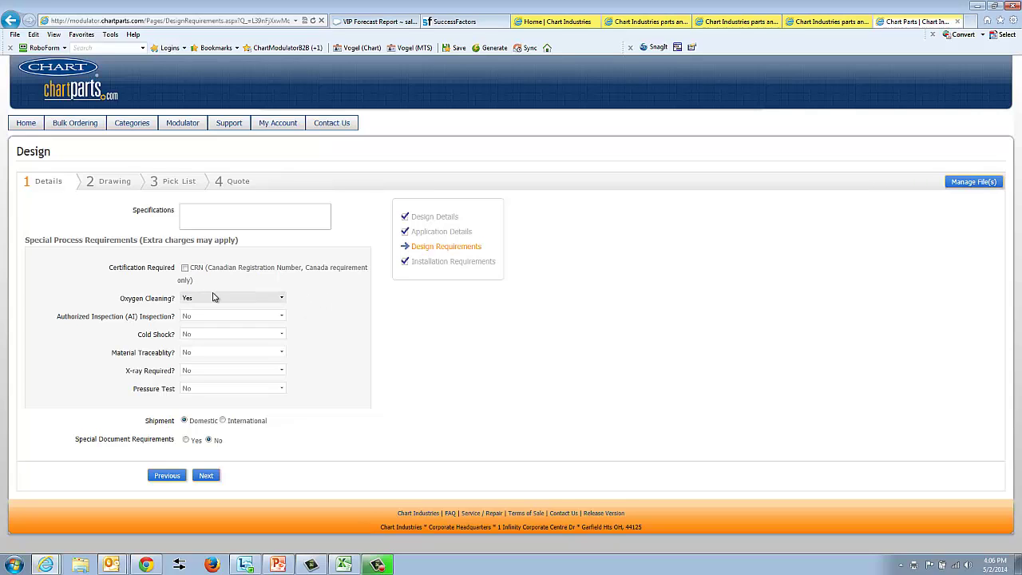
- Review the available options for Material Traceability, X-ray Required and Pressure Test
left_click(284, 354)
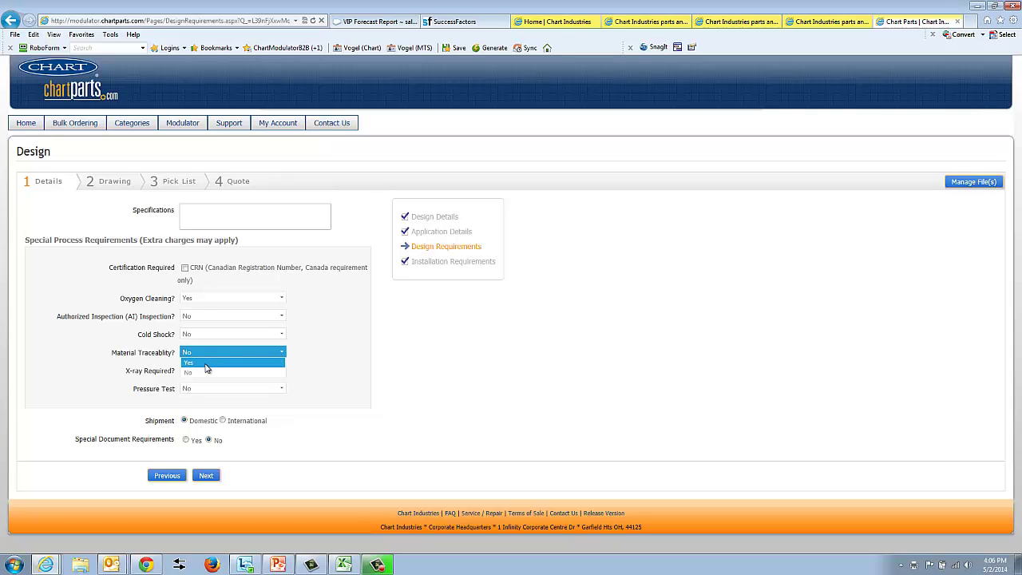
left_click(205, 372)
left_click(279, 371)
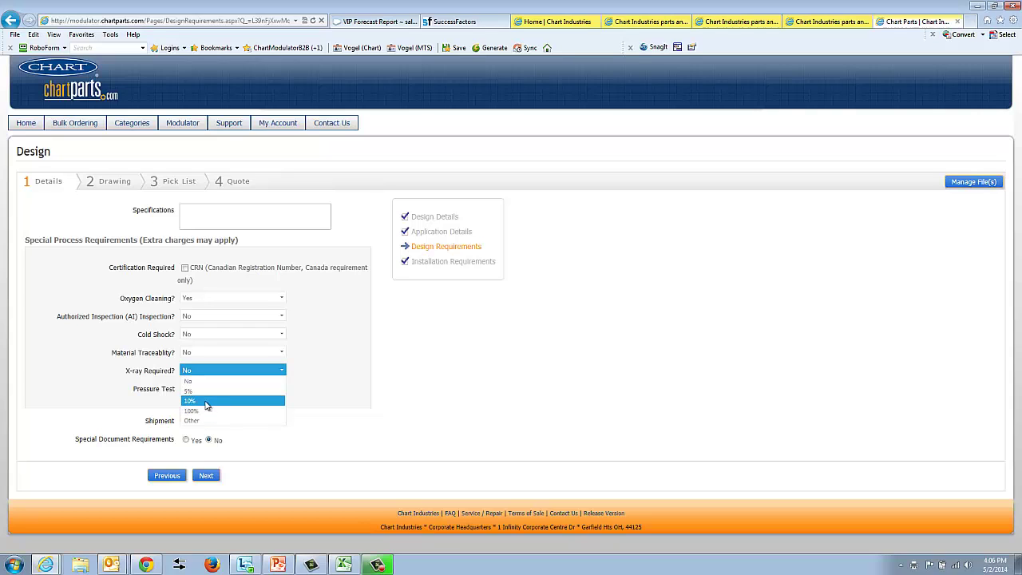
left_click(320, 380)
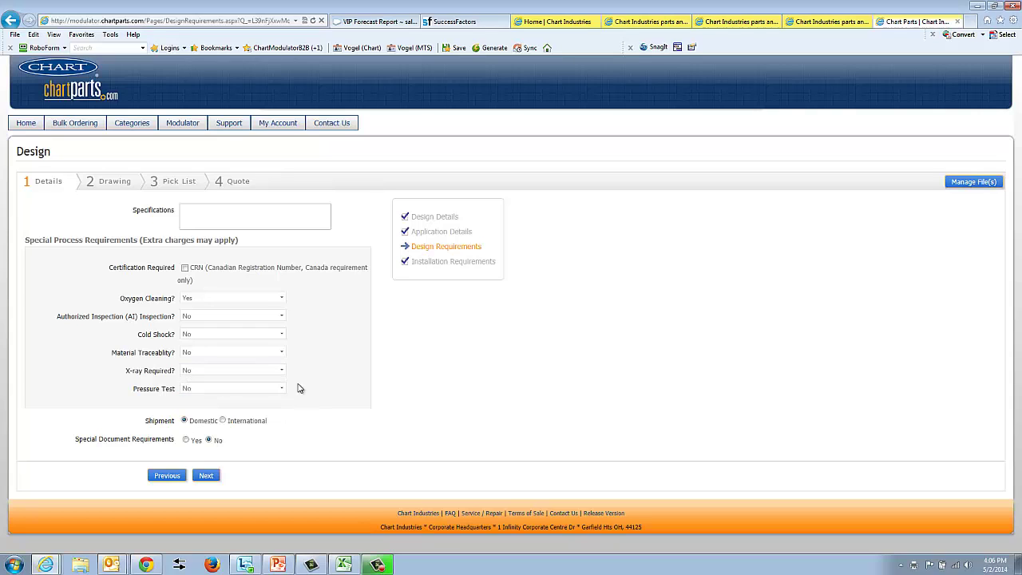
left_click(282, 392)
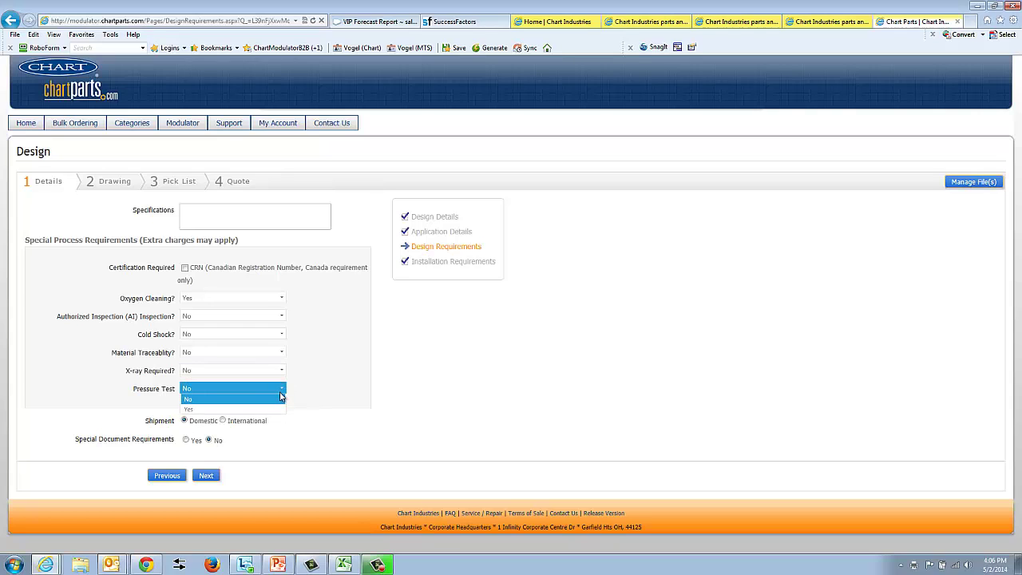
left_click(316, 394)
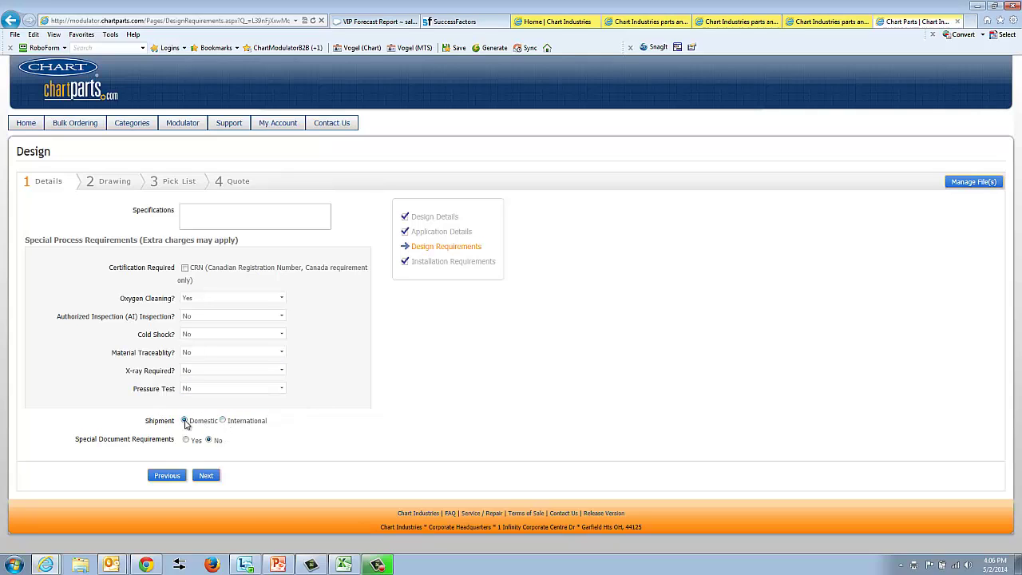
- Switch the shipment type between International and Domestic, and leave it set to International
left_click(223, 420)
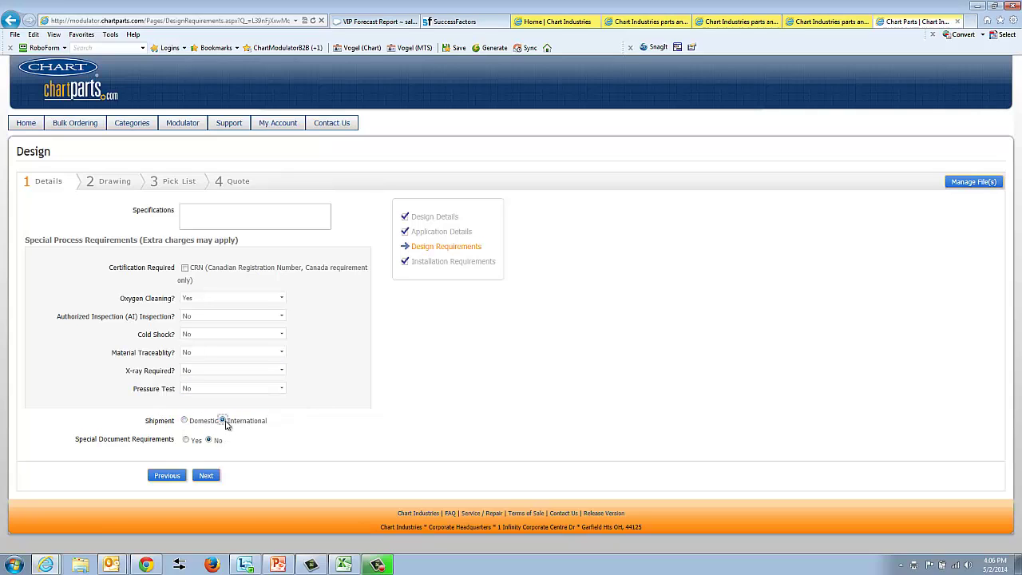
left_click(185, 420)
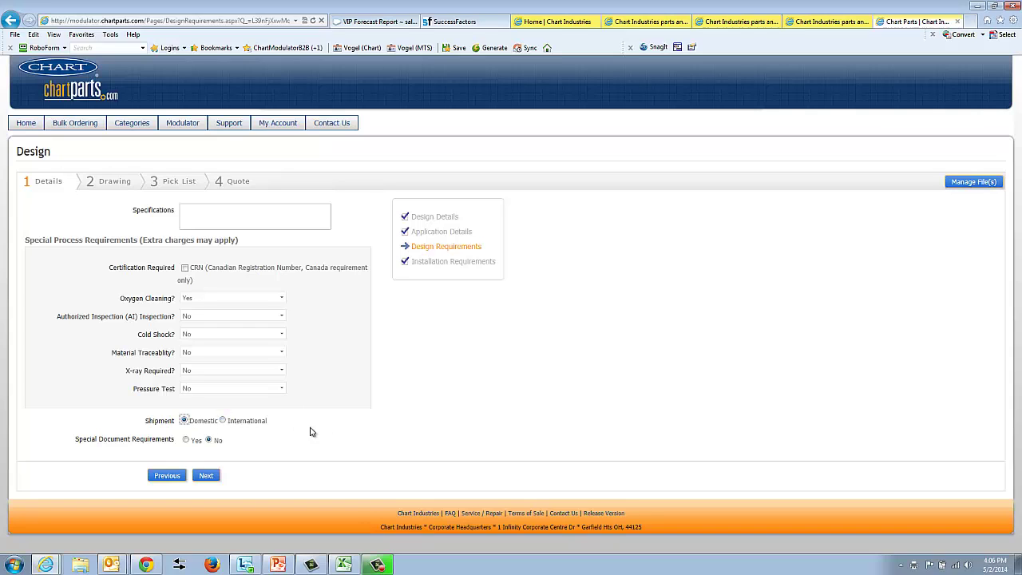
left_click(223, 421)
- Try Yes for Special Document Requirements, activate the document name field, and return the choice to No
left_click(186, 440)
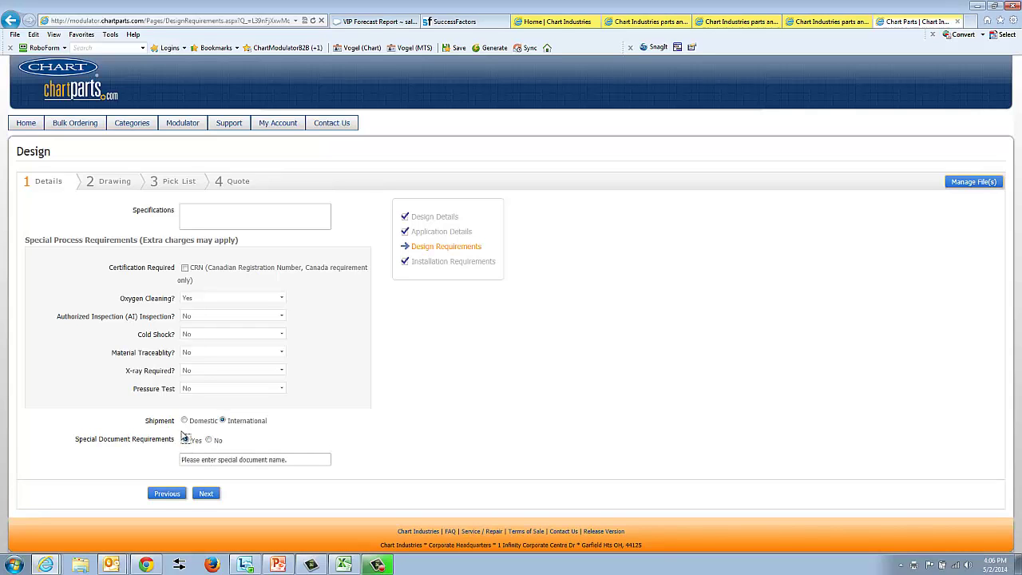
left_click(263, 462)
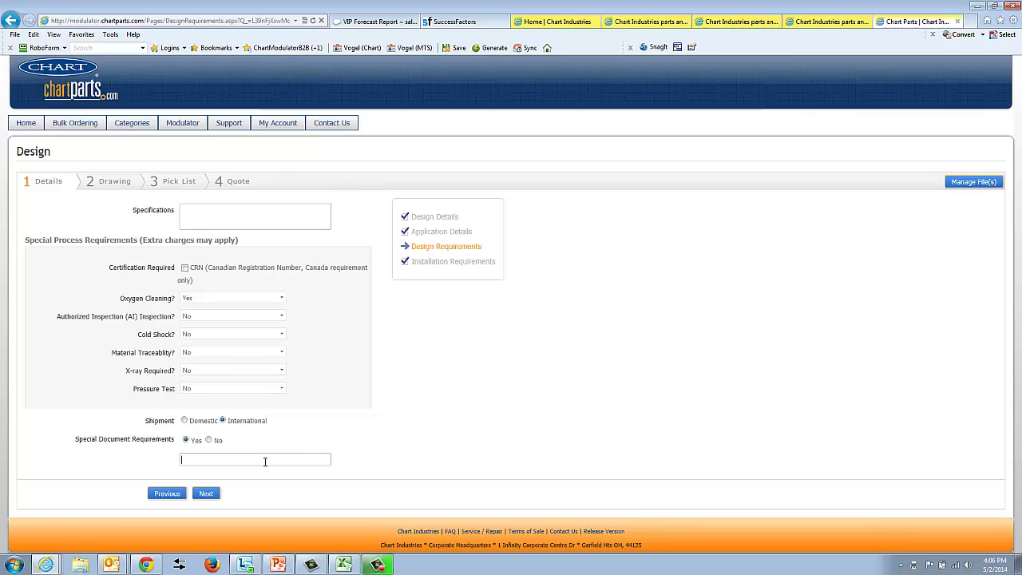
left_click(209, 440)
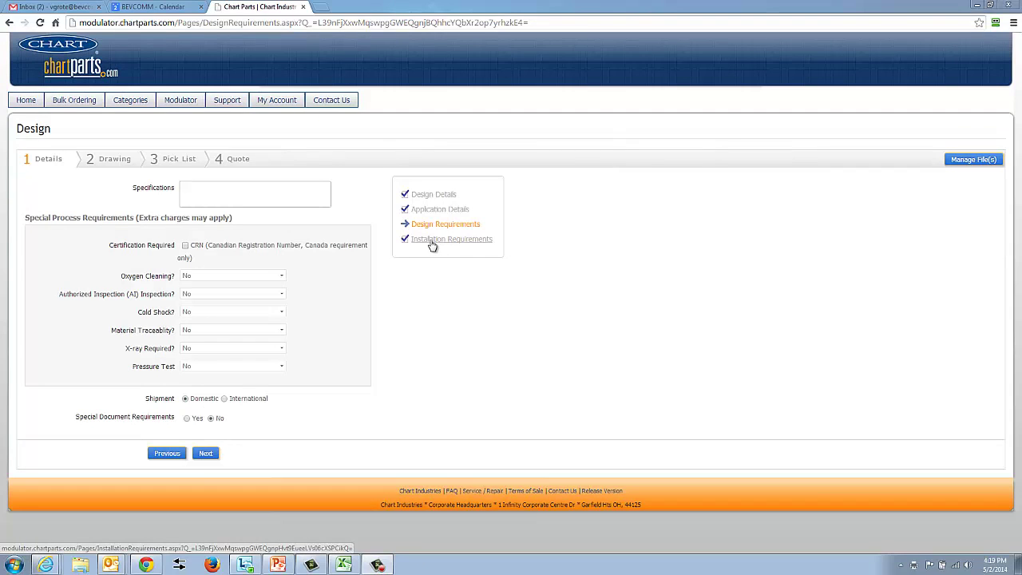
- Open the Installation Requirements section and set the installation requirement to On-site installation after comparing it with None
left_click(432, 246)
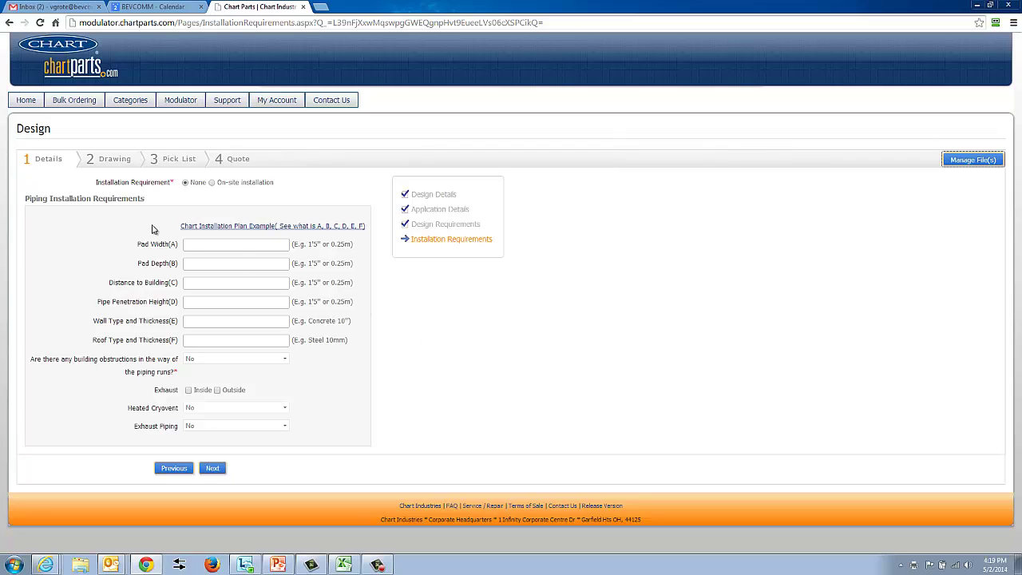
left_click(213, 183)
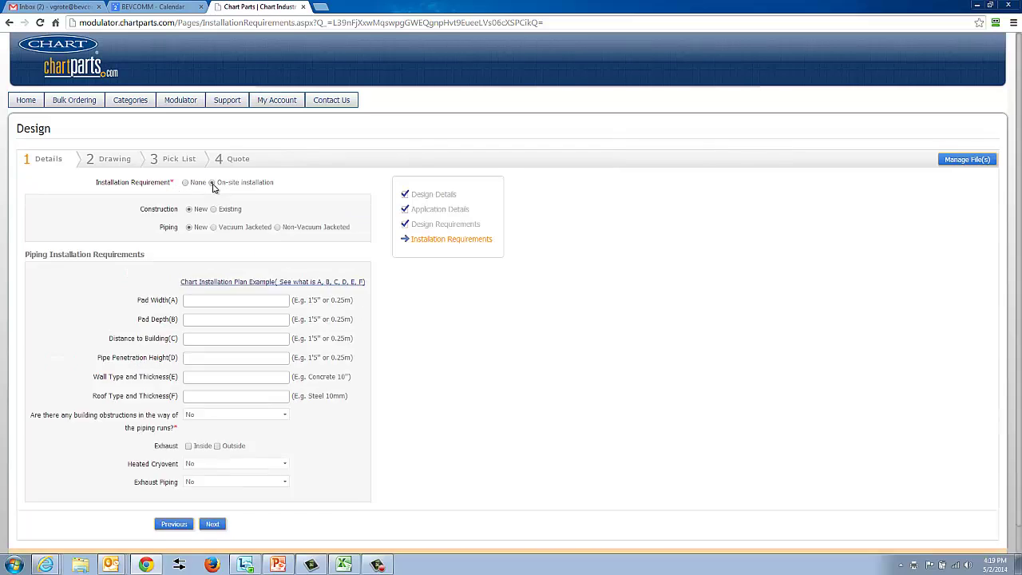
left_click(186, 183)
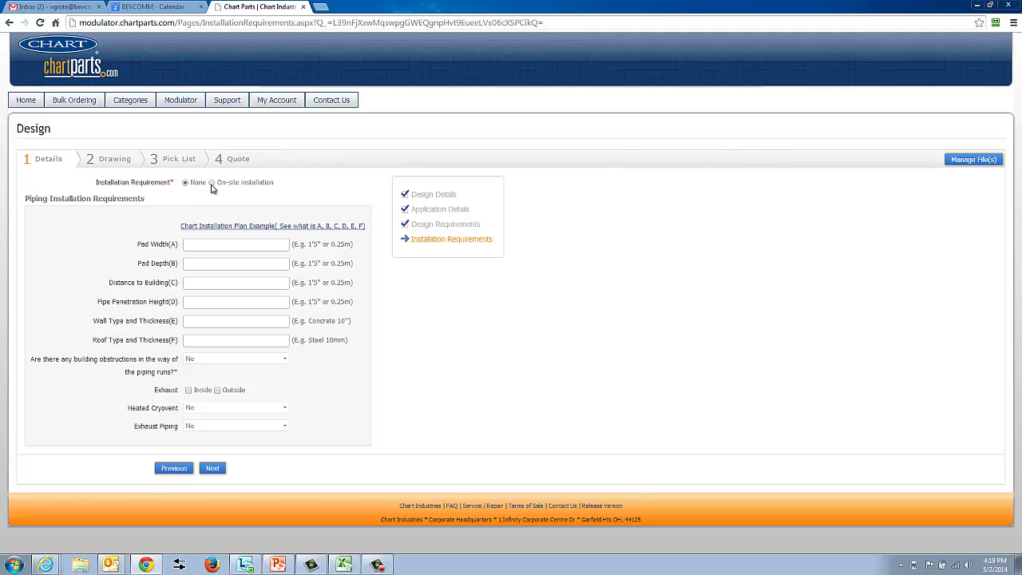
left_click(212, 183)
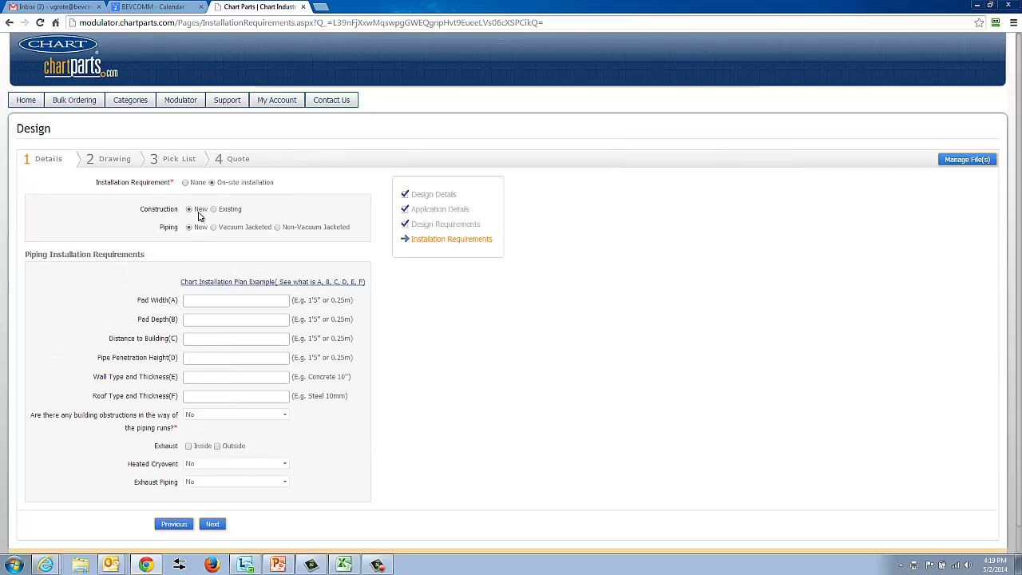
- Try Existing for Construction, return it to New, and set Piping to Non-Vacuum Jacketed
left_click(214, 209)
left_click(190, 209)
left_click(277, 228)
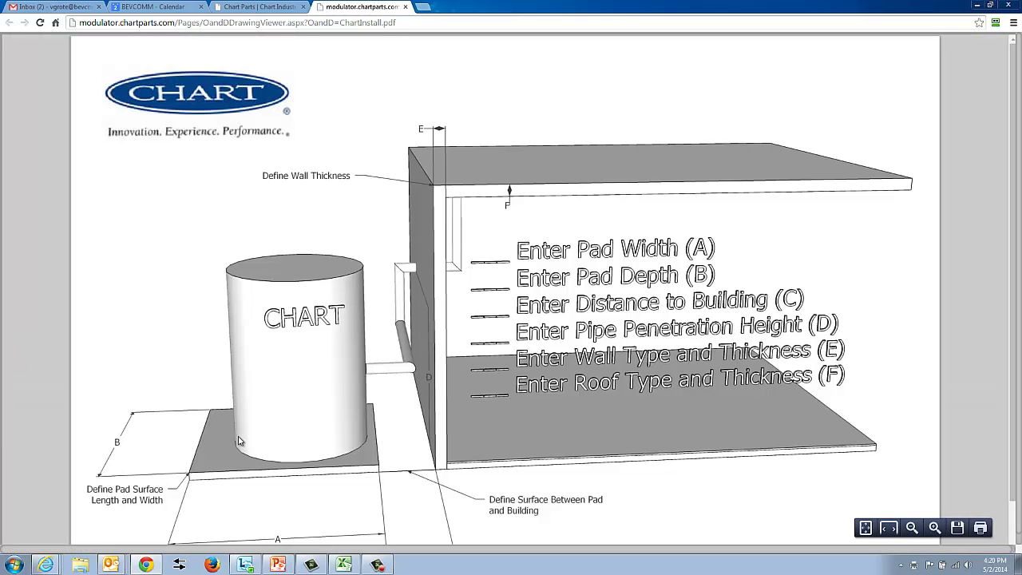
- Examine dimensions A to F in the Chart installation plan example and return to the design form
scroll(292, 469, "down", 1)
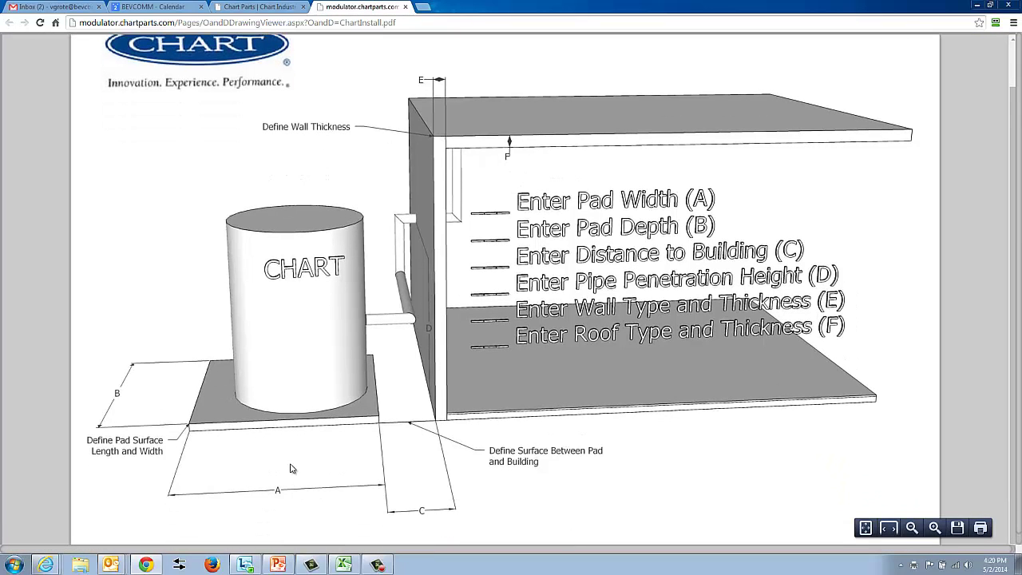
scroll(292, 468, "up", 1)
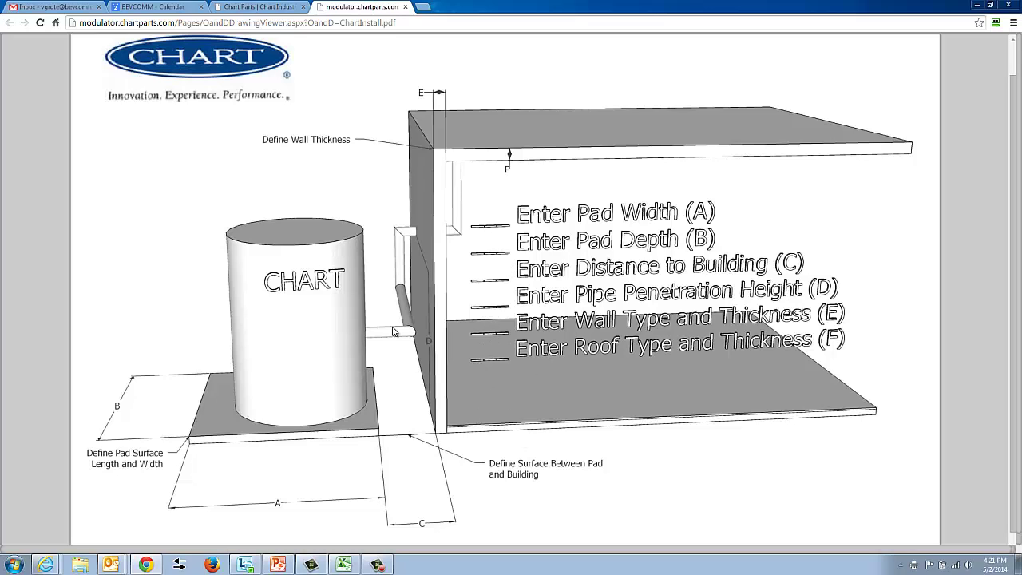
left_click(266, 8)
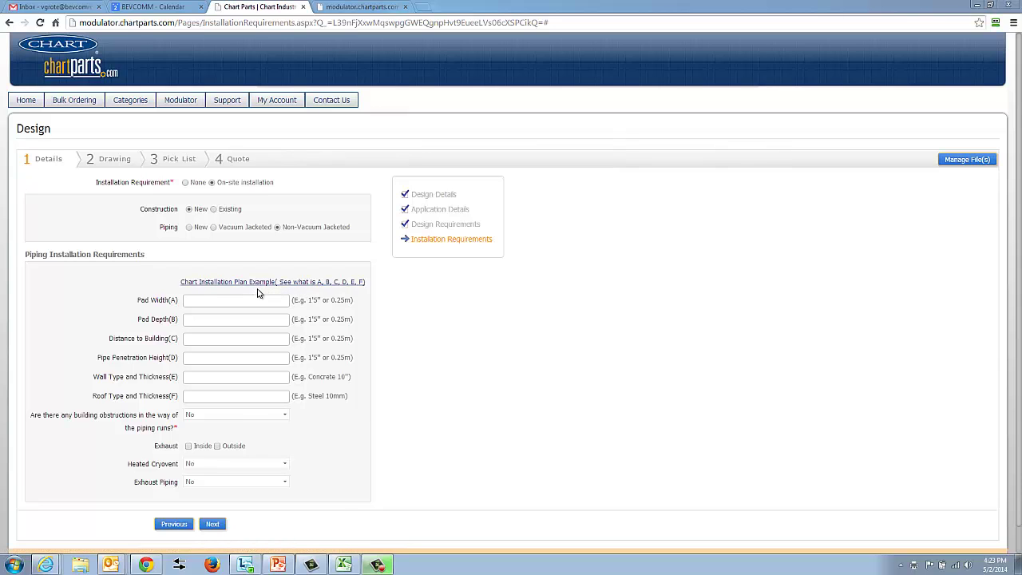
- Go through the piping installation fields from Pad Width (A) to Roof Type and Thickness (F), leaving them blank
left_click(210, 301)
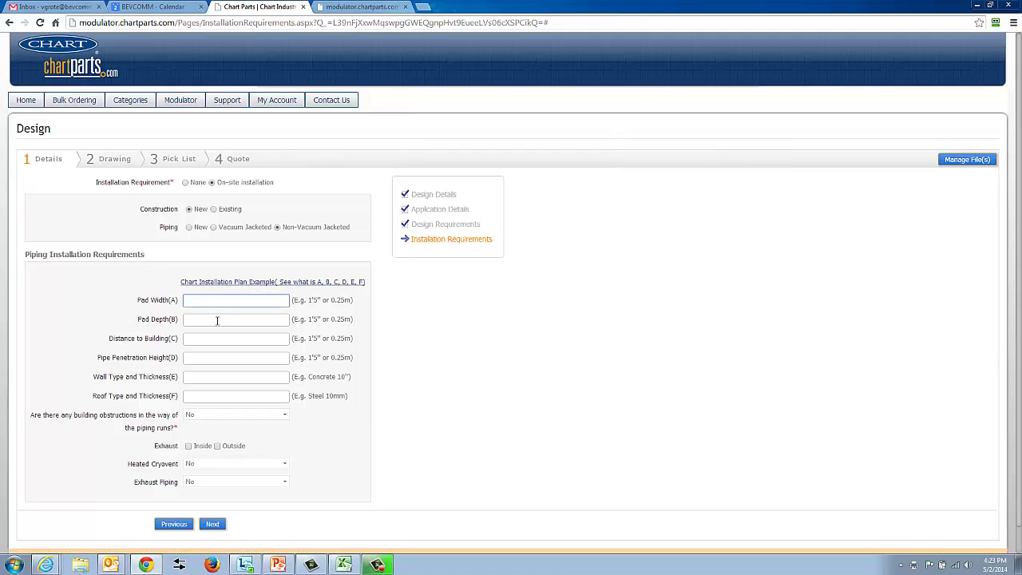
left_click(215, 320)
left_click(205, 342)
left_click(202, 358)
left_click(202, 377)
left_click(266, 396)
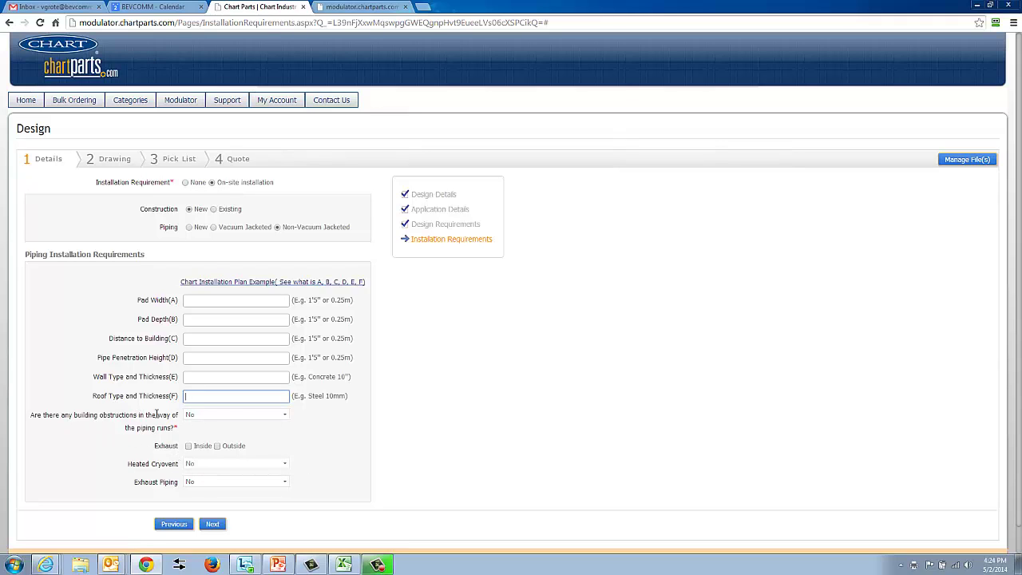
- Review the building obstruction options, then try the Inside and Outside exhaust choices and clear both
left_click(286, 421)
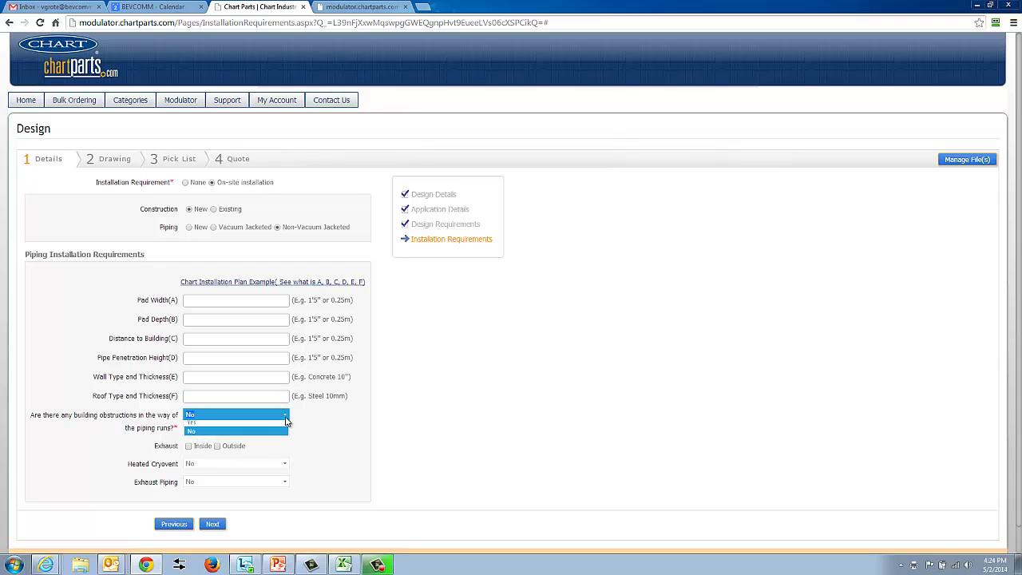
left_click(285, 423)
left_click(193, 451)
left_click(216, 447)
left_click(188, 449)
left_click(216, 447)
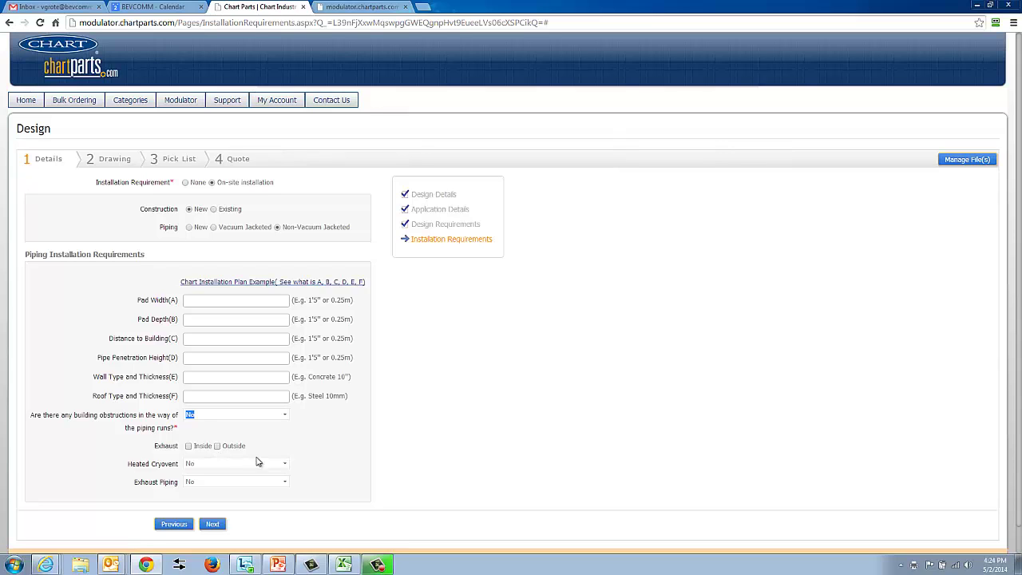
- Review the Heated Cryovent and Exhaust Piping options, leaving both at No, and briefly try the Inside exhaust choice
left_click(285, 466)
left_click(286, 466)
left_click(282, 486)
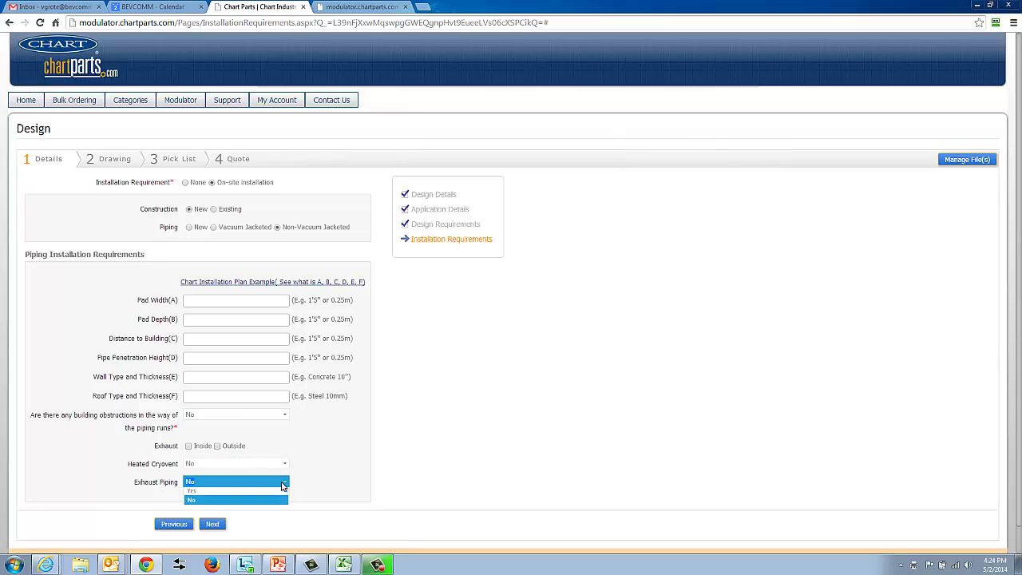
left_click(189, 447)
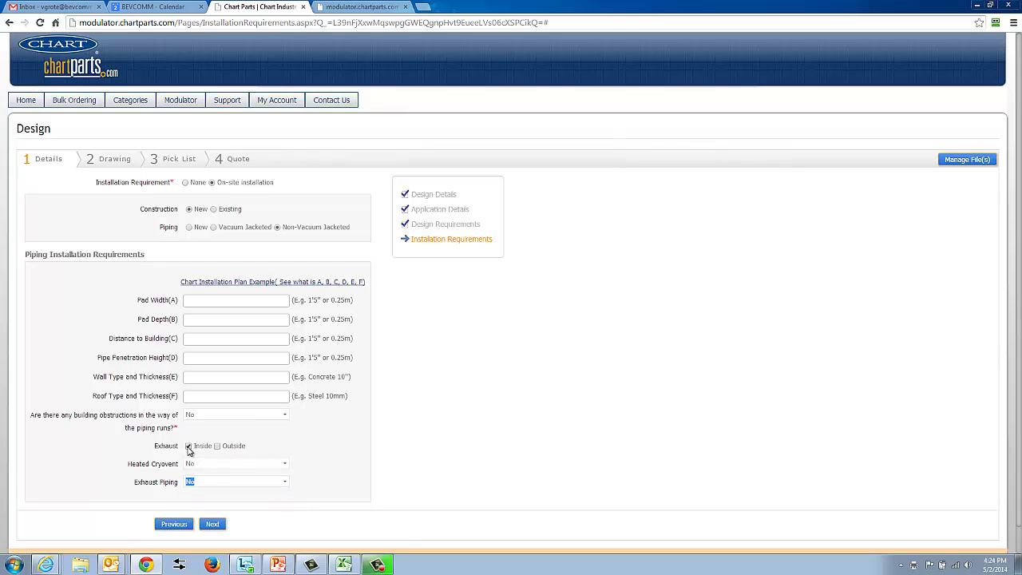
left_click(188, 447)
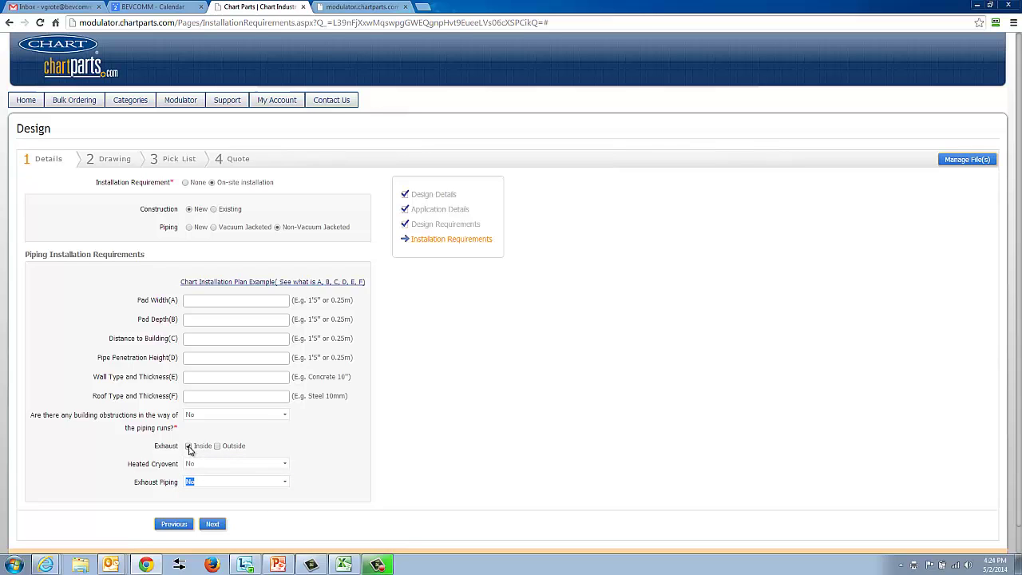
left_click(286, 485)
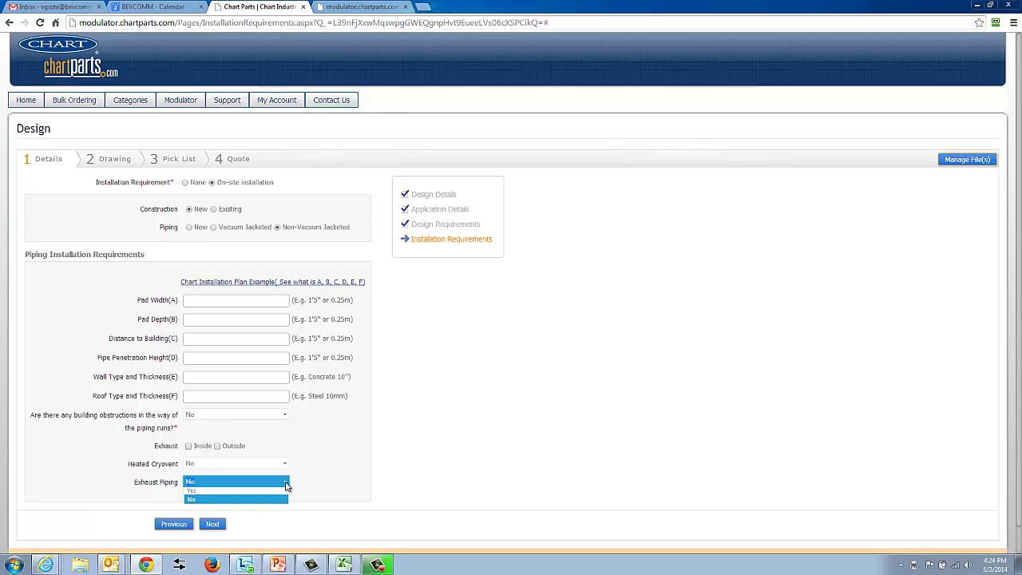
left_click(285, 486)
left_click(320, 460)
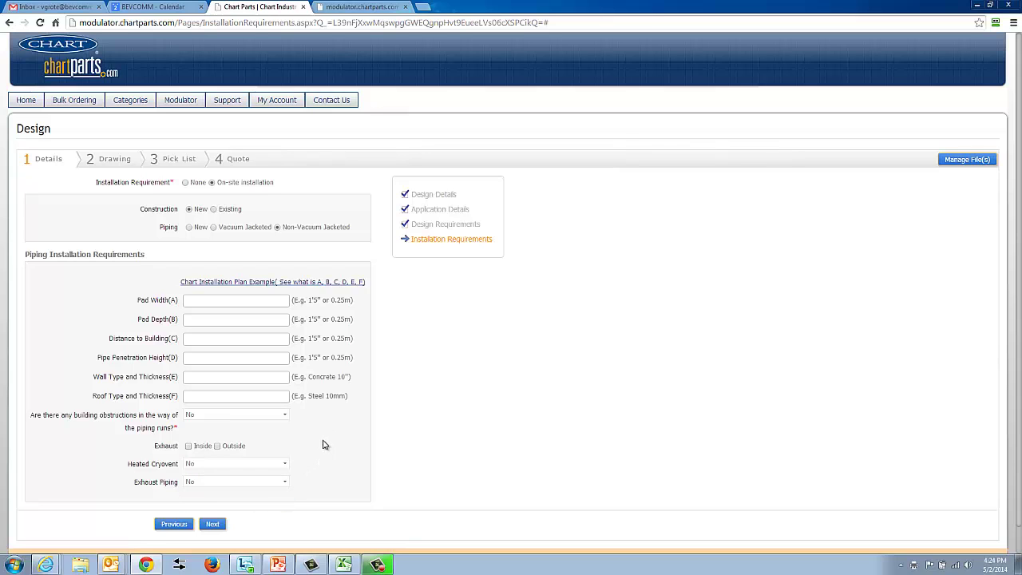